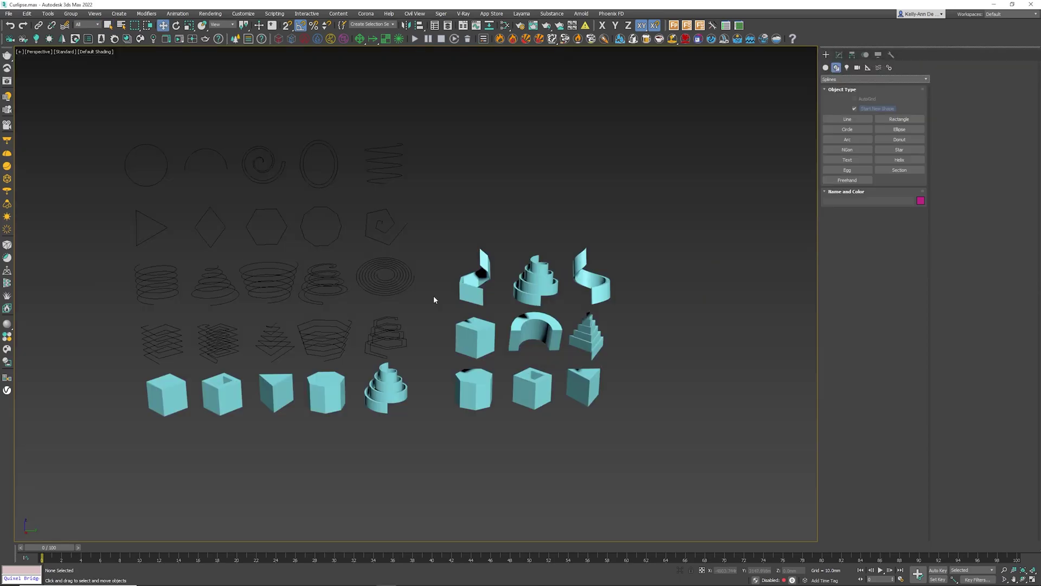
# Draw a Kstudio Curlipse beside the sample objects, about 1816 mm long, 2155 mm wide and 2180 mm high.
pyautogui.click(847, 79)
pyautogui.click(845, 85)
pyautogui.click(845, 80)
pyautogui.click(835, 116)
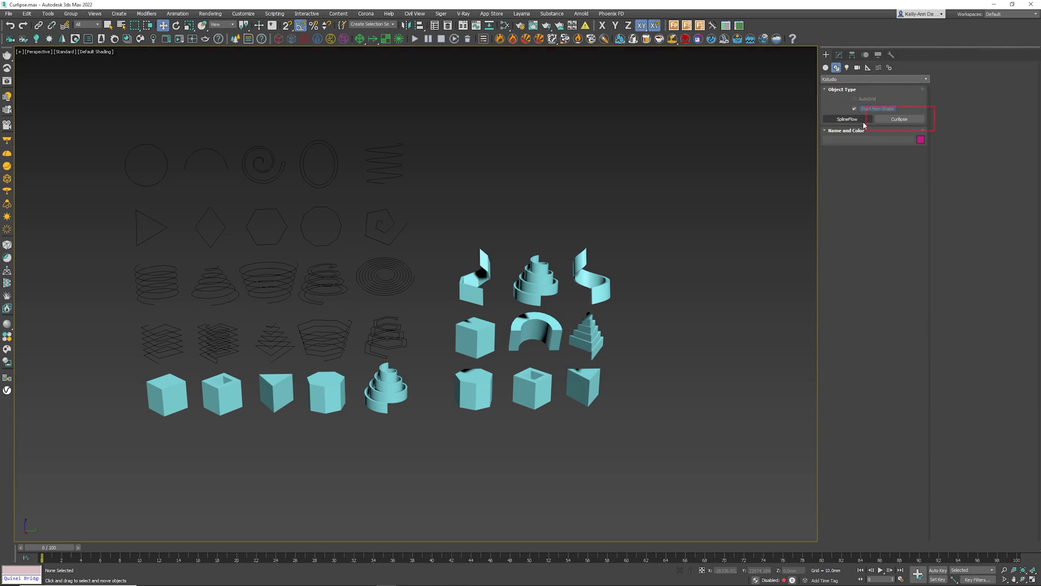
pyautogui.click(897, 119)
pyautogui.moveTo(691, 446); pyautogui.dragTo(537, 361, button='middle')
pyautogui.moveTo(562, 345); pyautogui.dragTo(482, 424)
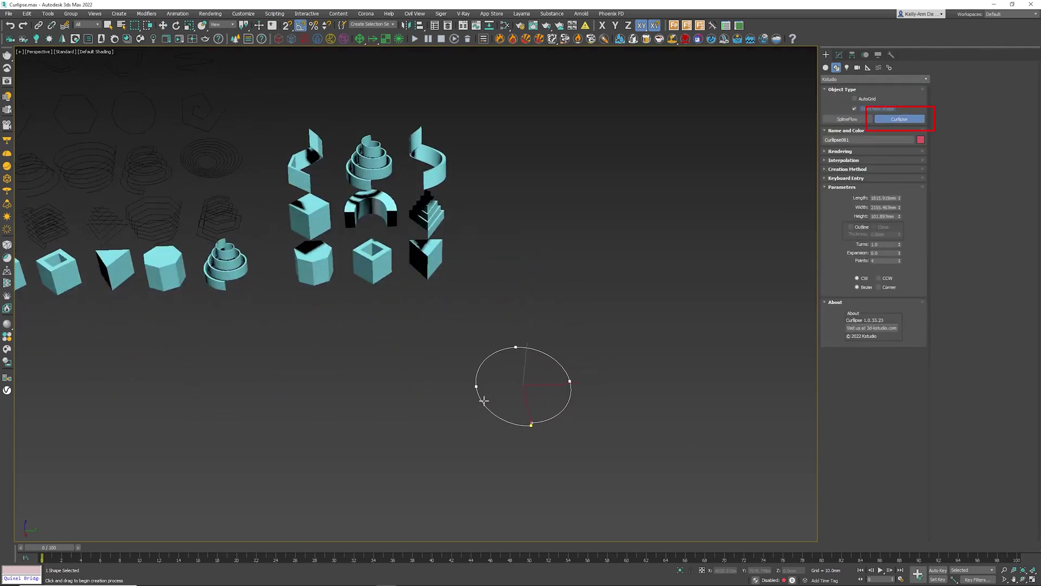
pyautogui.click(551, 248)
pyautogui.keyDown('alt'); pyautogui.moveTo(555, 384); pyautogui.dragTo(643, 332, button='middle'); pyautogui.keyUp('alt')
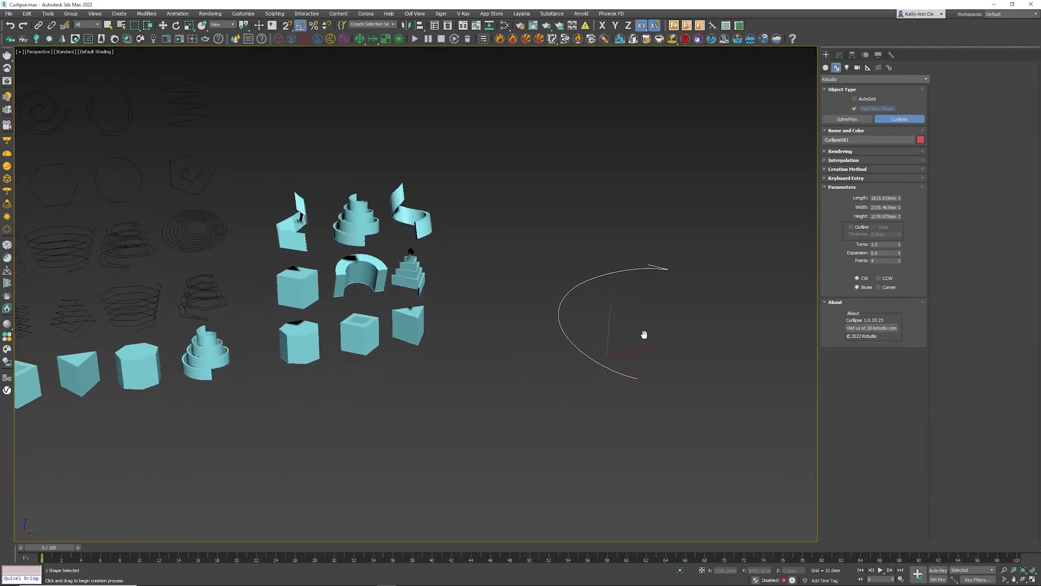
pyautogui.scroll(-3, 644, 333)
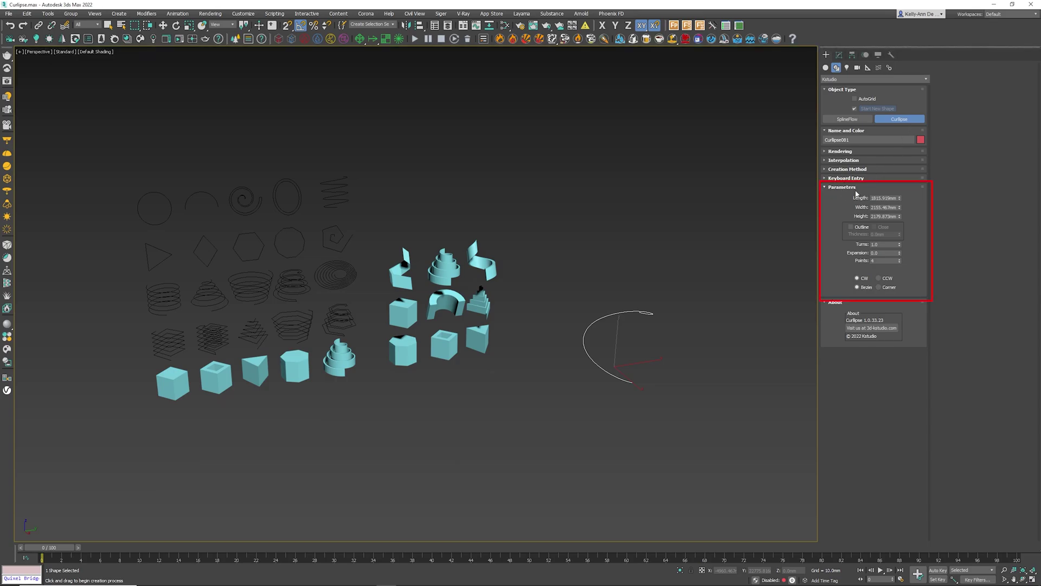
# Set the new Curlipse's length, width and height to 500 mm each.
pyautogui.doubleClick(884, 198)
pyautogui.write('500')
pyautogui.press('Tab')
pyautogui.write('500')
pyautogui.press('Tab')
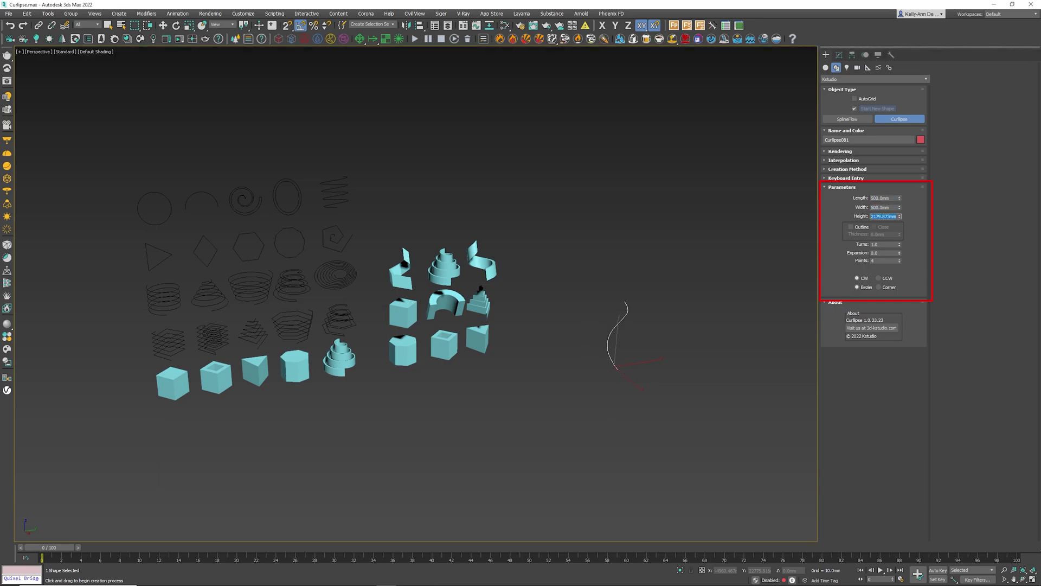
pyautogui.write('500')
pyautogui.press('Return')
pyautogui.scroll(5, 665, 356)
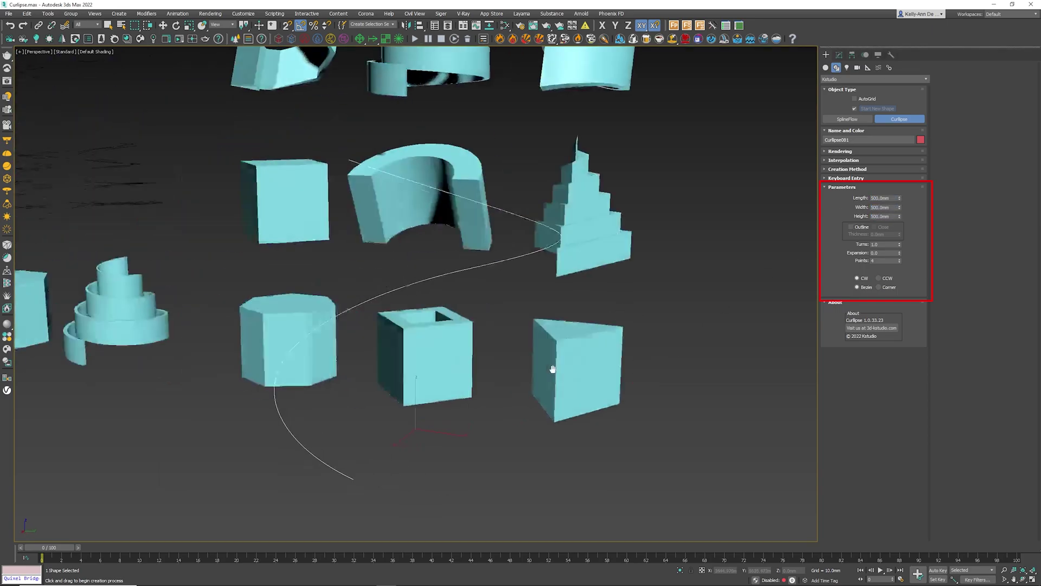
pyautogui.moveTo(899, 198)
pyautogui.mouseDown()
pyautogui.moveTo(902, 207)
pyautogui.moveTo(902, 196)
pyautogui.mouseUp()
pyautogui.scroll(-7, 785, 248)
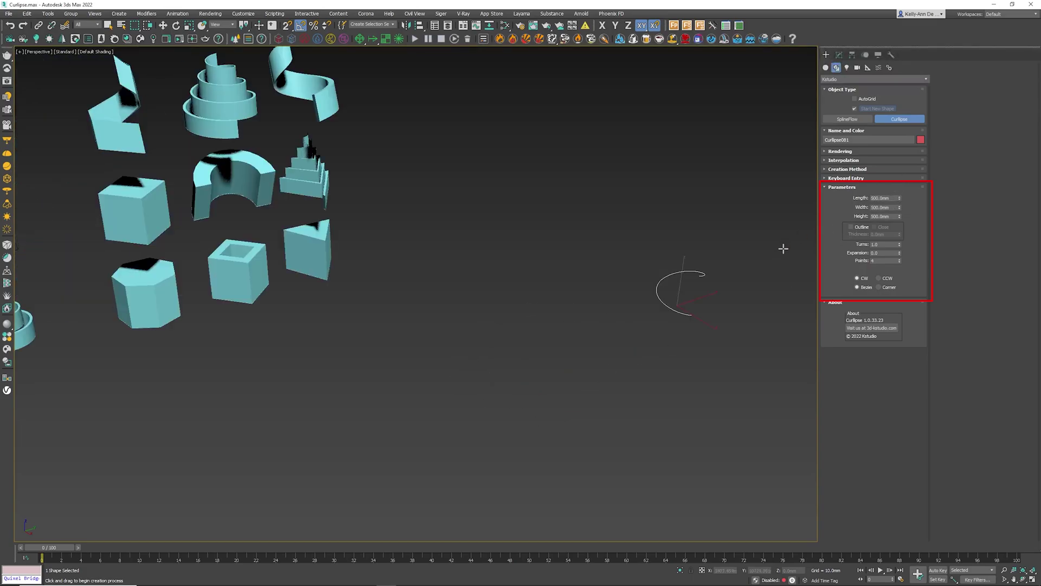
# Examine the parameters of the hexagonal sample Curlipse.
pyautogui.moveTo(697, 240); pyautogui.dragTo(781, 274, button='middle')
pyautogui.scroll(-4, 780, 275)
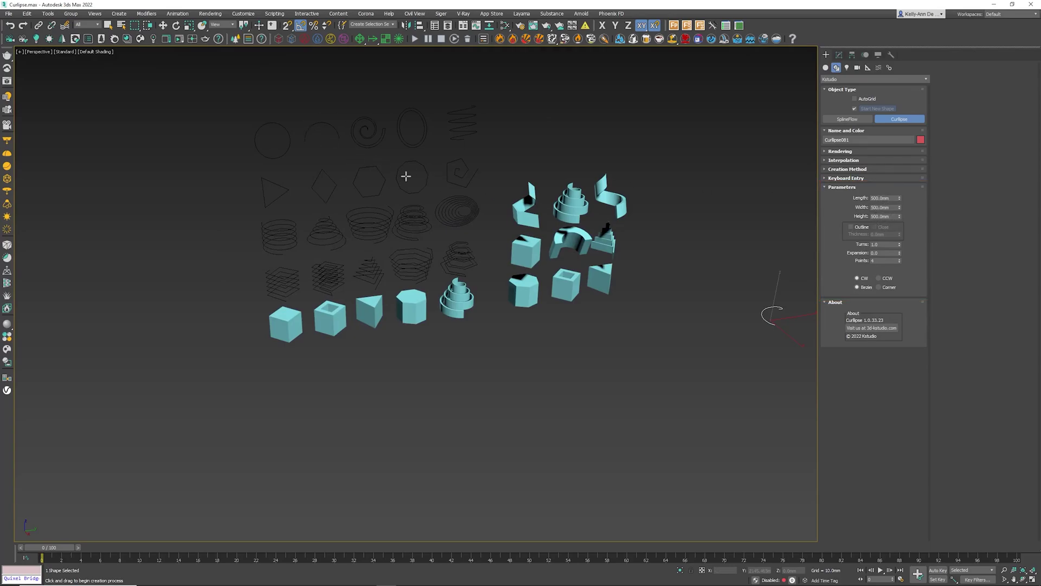
pyautogui.press('w')
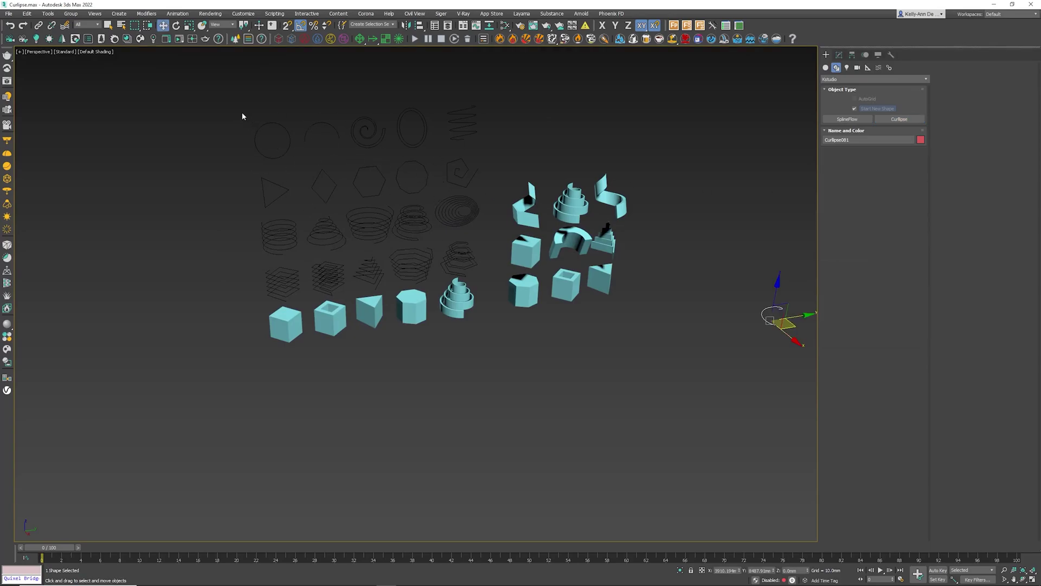
pyautogui.click(318, 186)
pyautogui.click(362, 170)
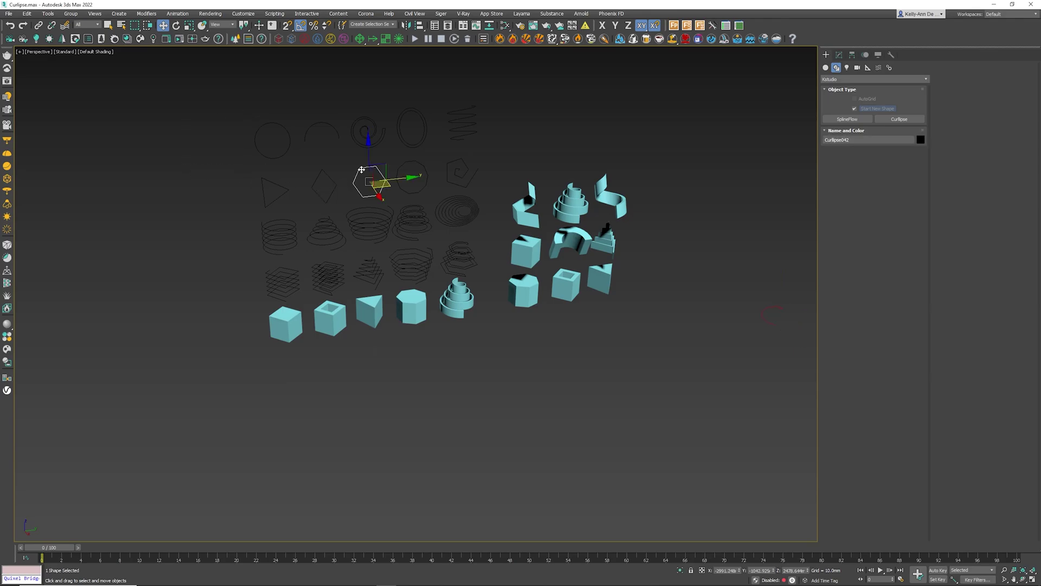
pyautogui.click(840, 55)
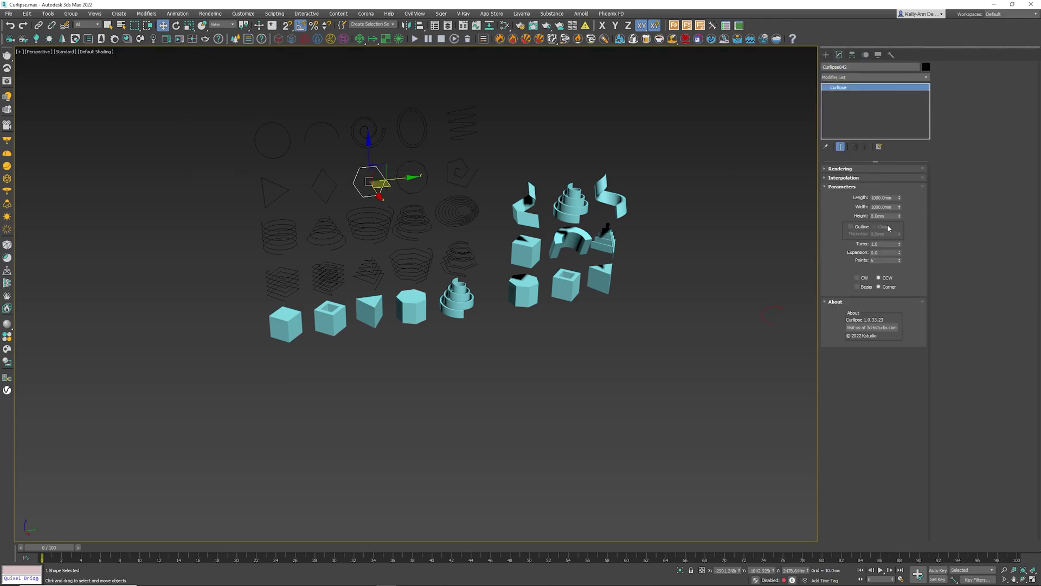
# Select the newly drawn Curlipse and set its turns to 0.79 and its expansion to about 1.65.
pyautogui.moveTo(598, 321); pyautogui.dragTo(401, 305, button='middle')
pyautogui.moveTo(510, 268); pyautogui.dragTo(588, 324)
pyautogui.press('z')
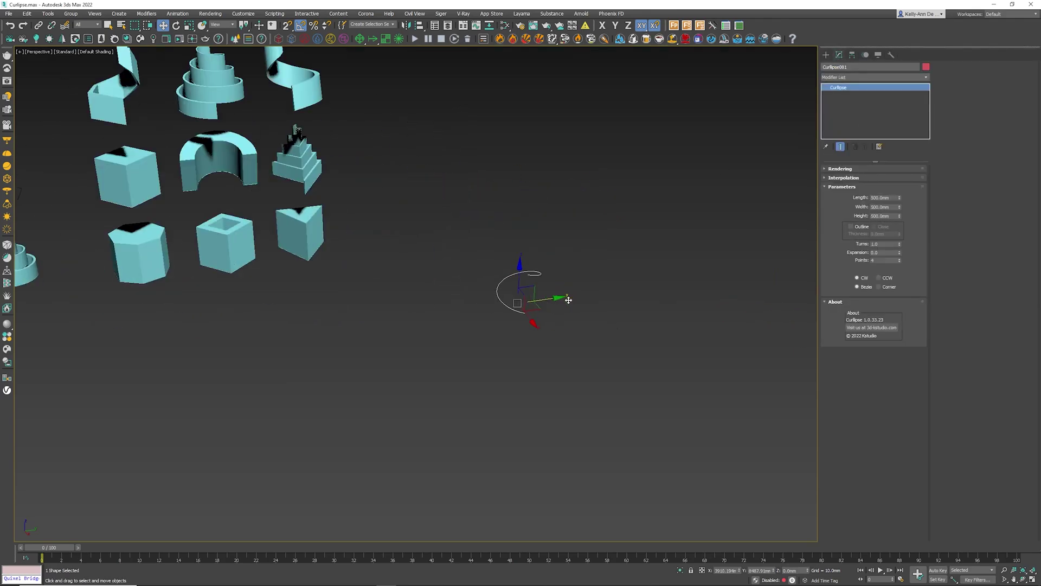
pyautogui.scroll(5, 569, 300)
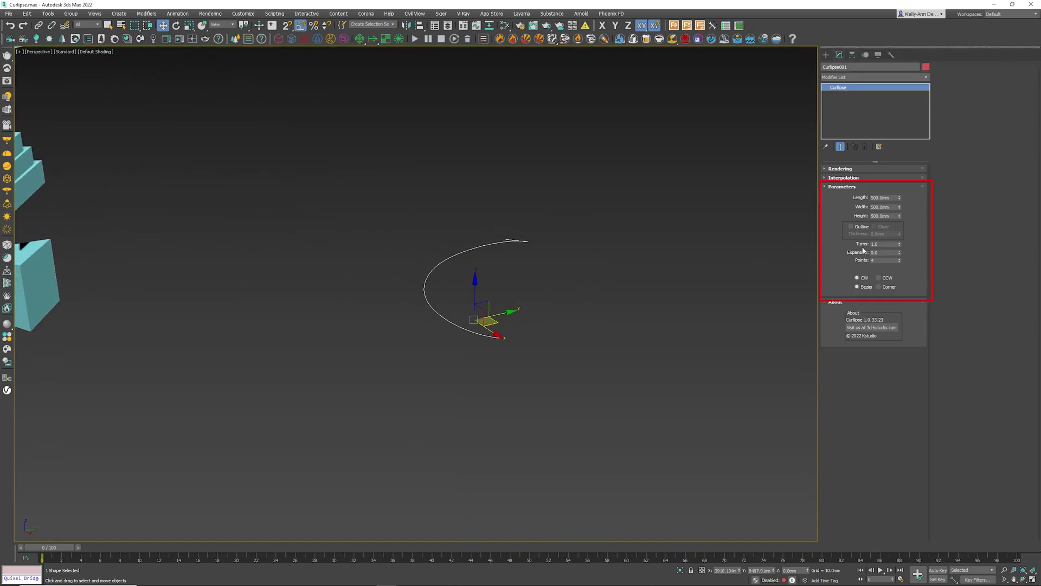
pyautogui.moveTo(899, 244); pyautogui.dragTo(910, 128)
pyautogui.keyDown('alt'); pyautogui.moveTo(678, 258); pyautogui.dragTo(603, 324, button='middle'); pyautogui.keyUp('alt')
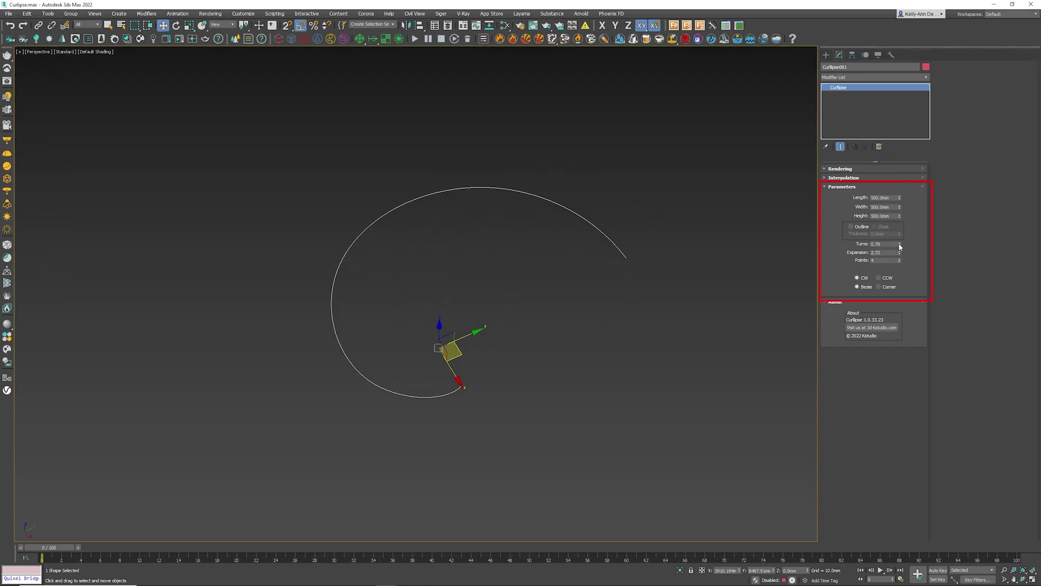
pyautogui.moveTo(900, 244)
pyautogui.mouseDown()
pyautogui.moveTo(900, 216)
pyautogui.moveTo(900, 244)
pyautogui.mouseUp()
pyautogui.moveTo(900, 253); pyautogui.dragTo(886, 284)
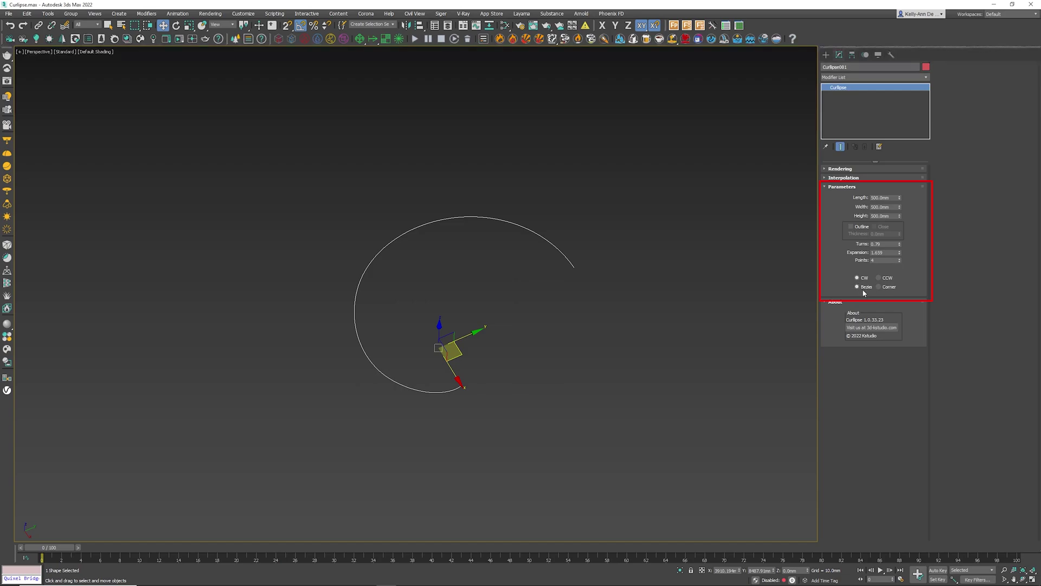
# Switch the Curlipse to Corner points and raise its point count to 9.
pyautogui.click(880, 287)
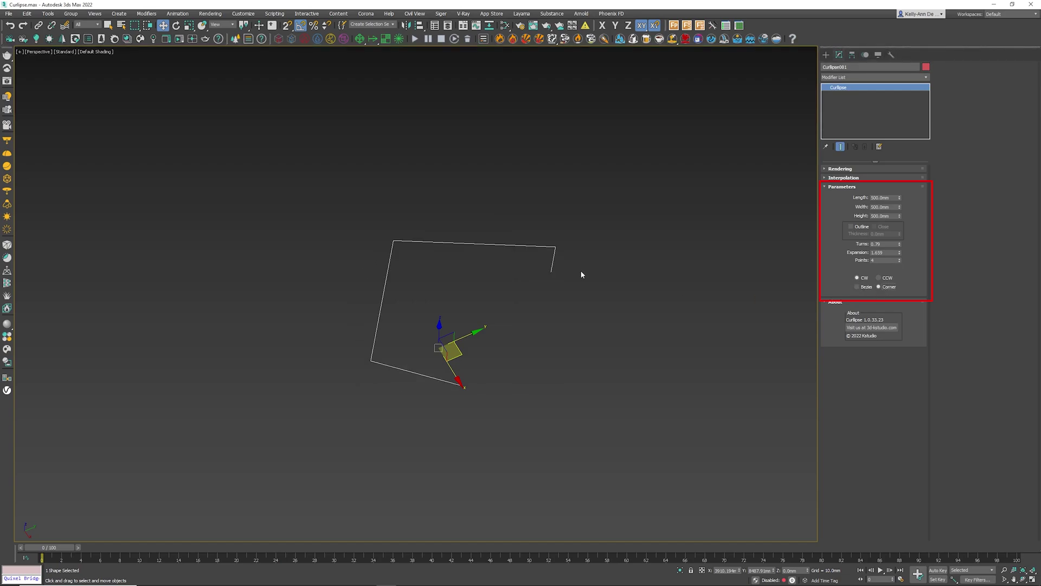
pyautogui.click(899, 259)
pyautogui.click(899, 259)
pyautogui.click(899, 259)
pyautogui.click(899, 258)
pyautogui.click(899, 259)
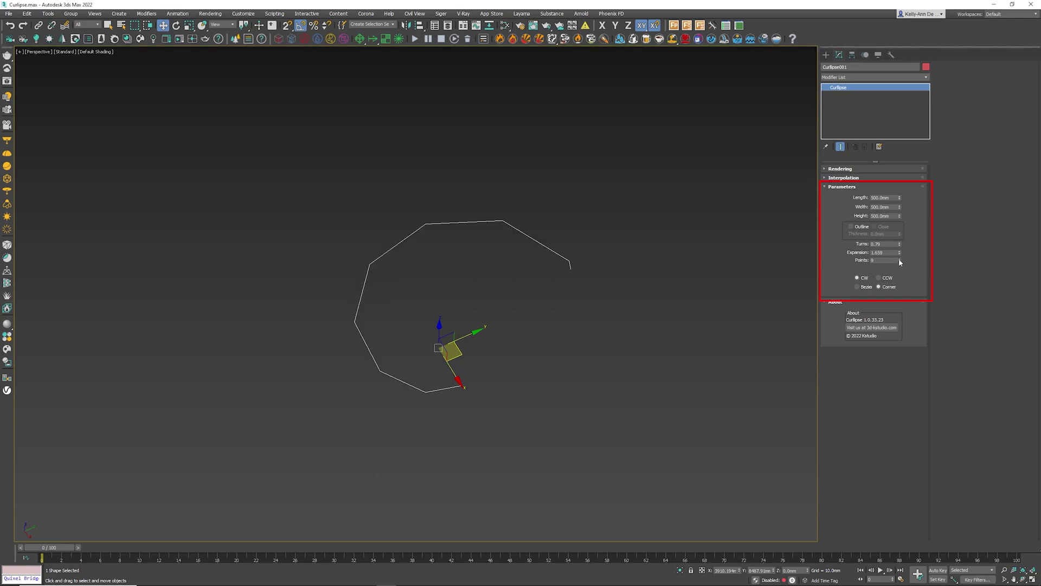
pyautogui.keyDown('alt'); pyautogui.moveTo(724, 325); pyautogui.dragTo(648, 315, button='middle'); pyautogui.keyUp('alt')
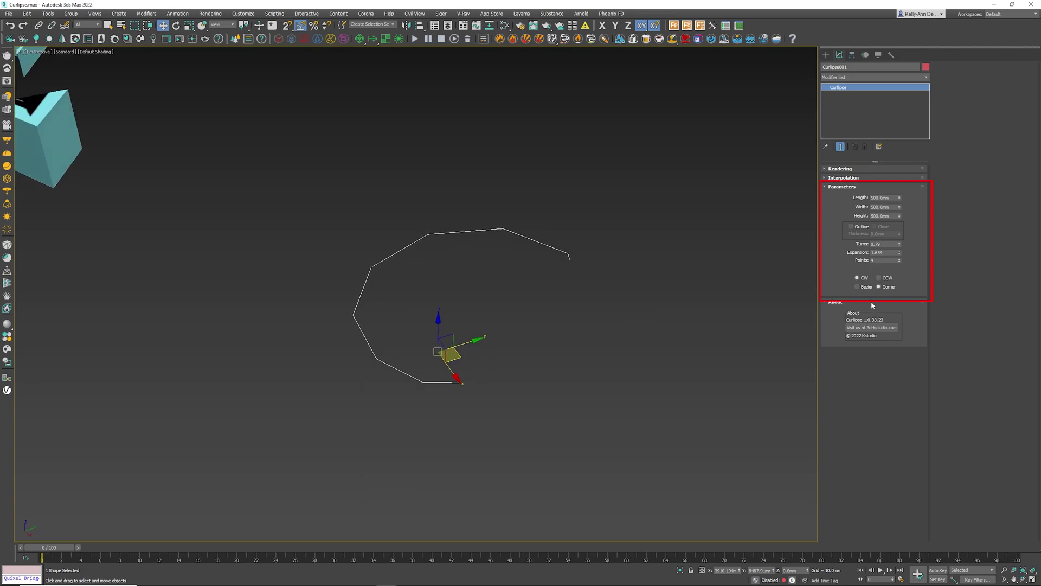
# Return the Curlipse to Bezier points and enable its outline with a thickness of about 203 mm.
pyautogui.click(858, 286)
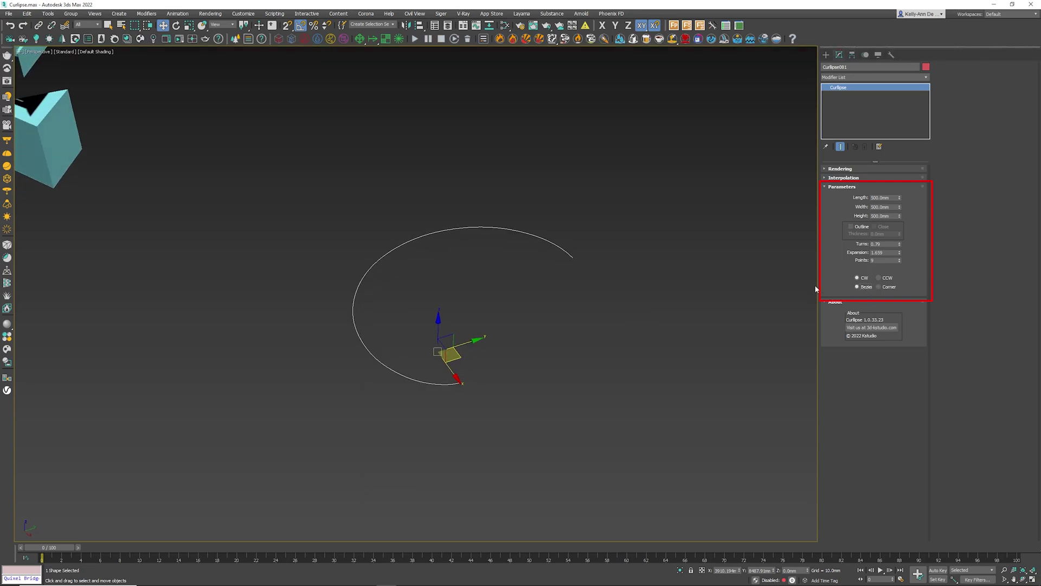
pyautogui.keyDown('alt'); pyautogui.moveTo(782, 310); pyautogui.dragTo(550, 304, button='middle'); pyautogui.keyUp('alt')
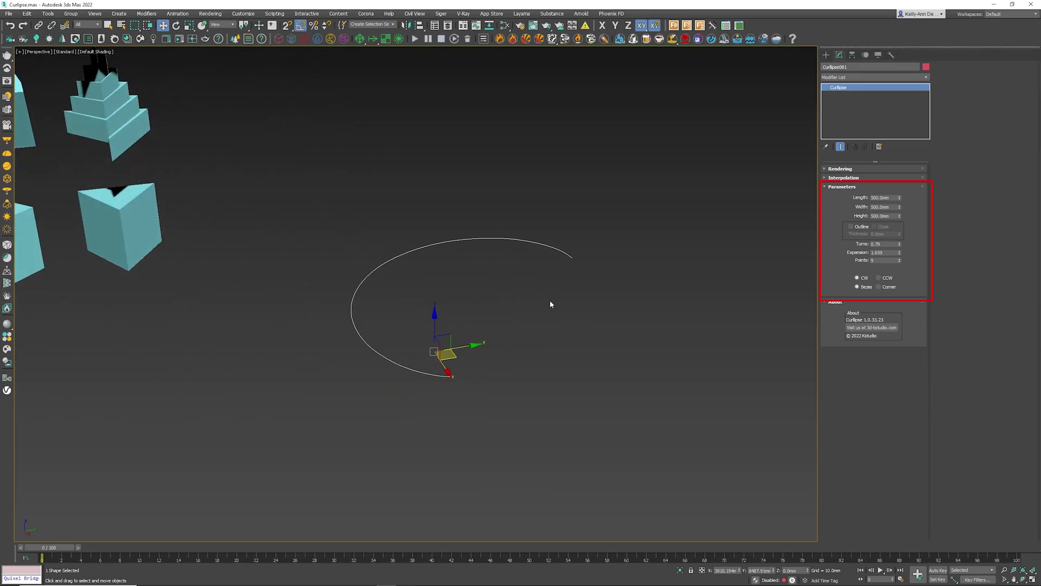
pyautogui.click(851, 227)
pyautogui.moveTo(900, 234); pyautogui.dragTo(588, 98)
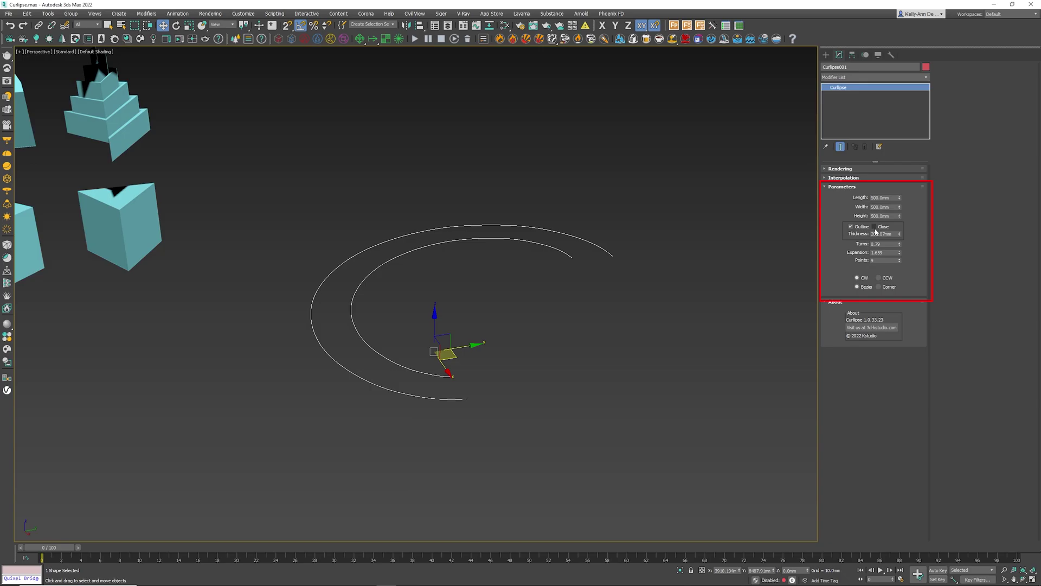
pyautogui.keyDown('alt'); pyautogui.moveTo(618, 291); pyautogui.dragTo(605, 275, button='middle'); pyautogui.keyUp('alt')
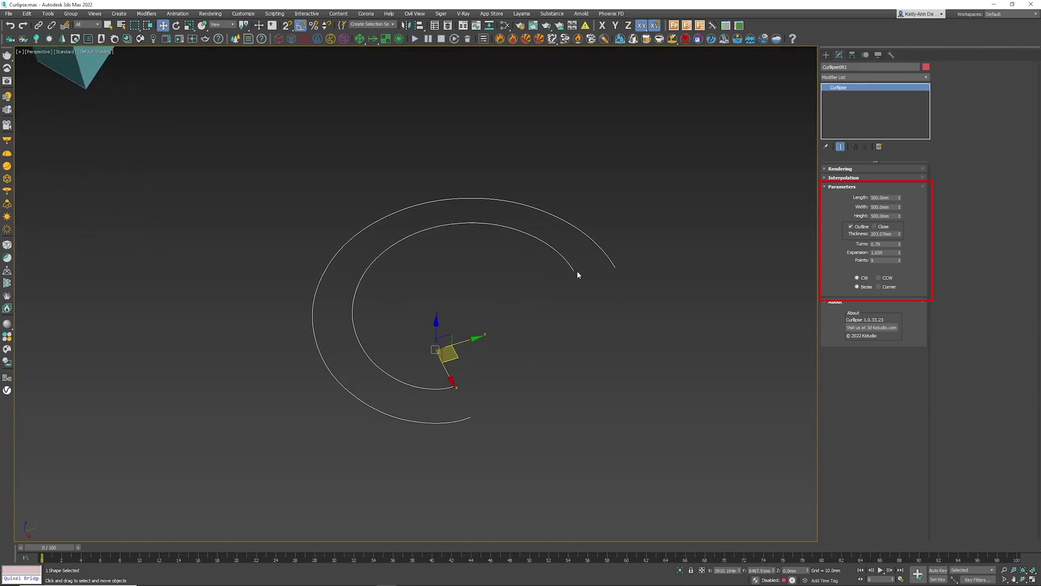
# Inspect the open ends of the Curlipse's outline and close them with the Close option.
pyautogui.click(533, 368)
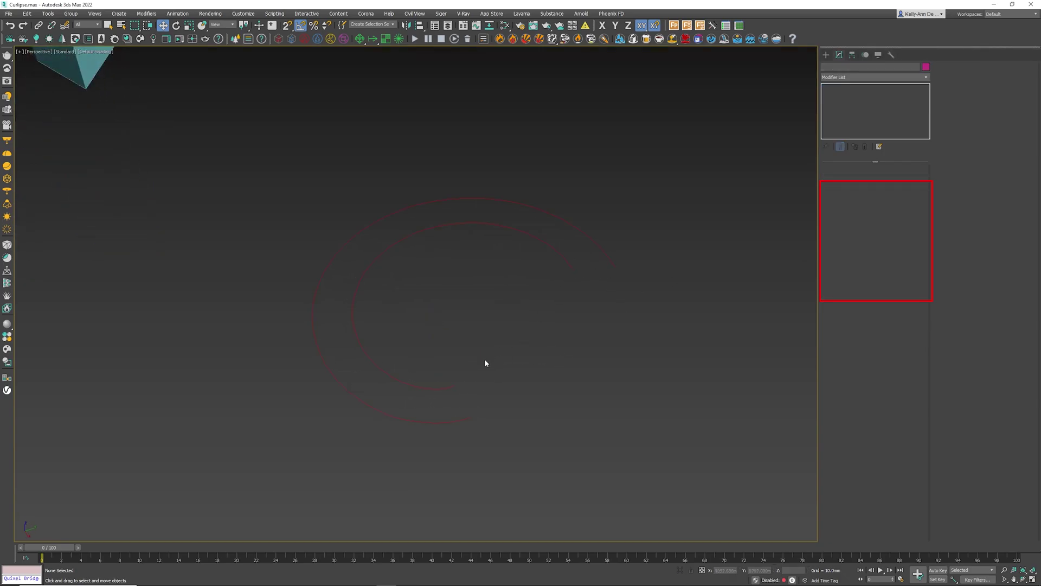
pyautogui.click(573, 269)
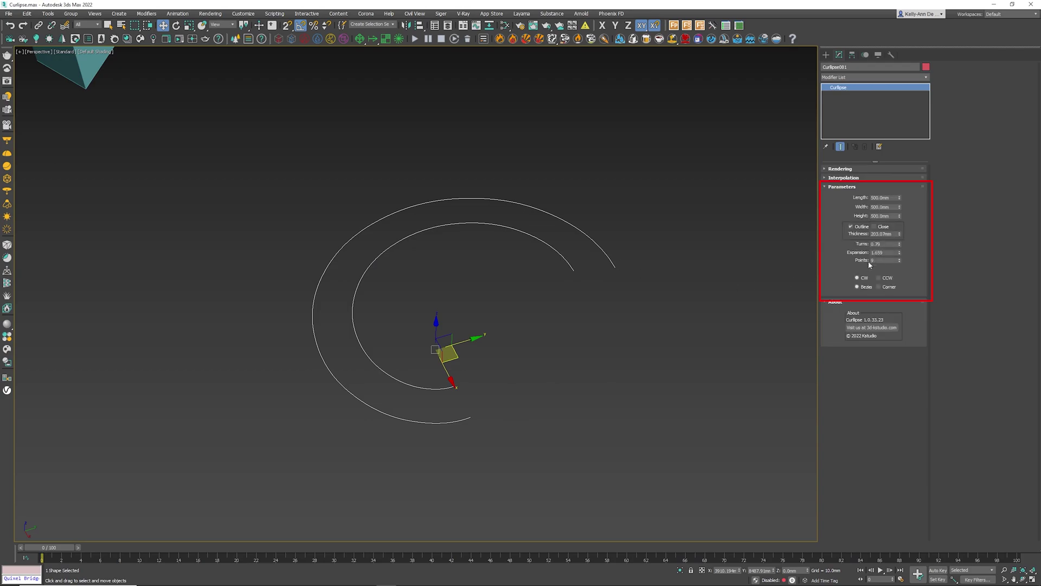
pyautogui.click(885, 226)
pyautogui.click(765, 296)
pyautogui.moveTo(765, 296); pyautogui.dragTo(633, 320, button='middle')
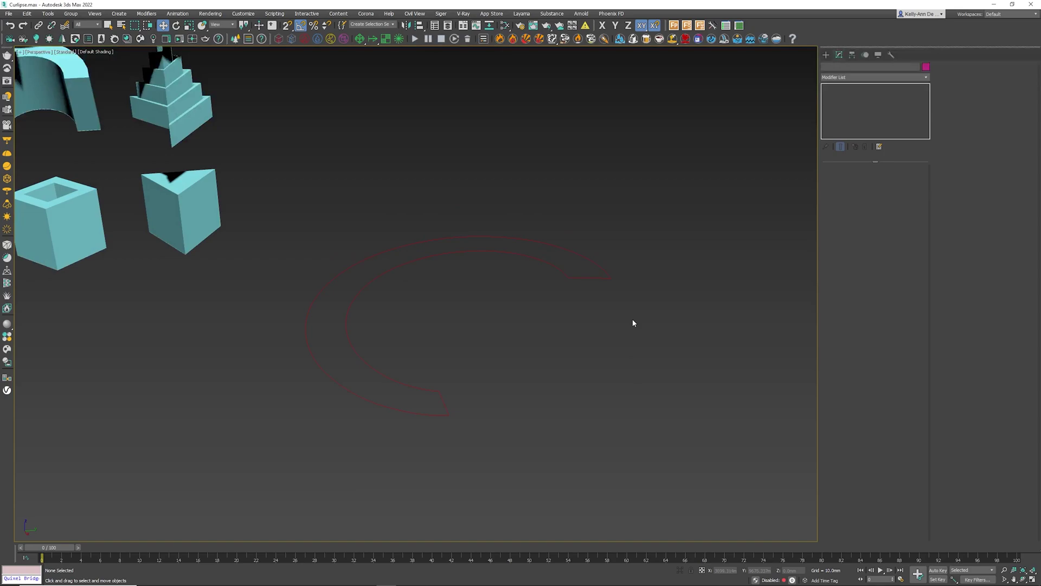
# Draw a standard Helix spline beside the Curlipse, with radius 1 about 632 mm and radius 2 about 390 mm.
pyautogui.click(827, 54)
pyautogui.click(842, 79)
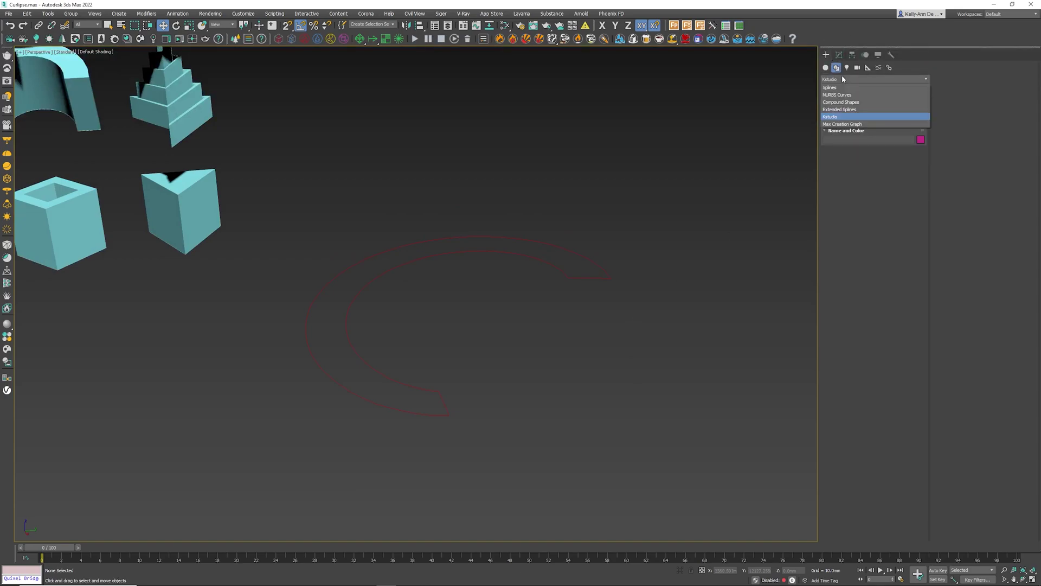
pyautogui.click(846, 85)
pyautogui.click(895, 163)
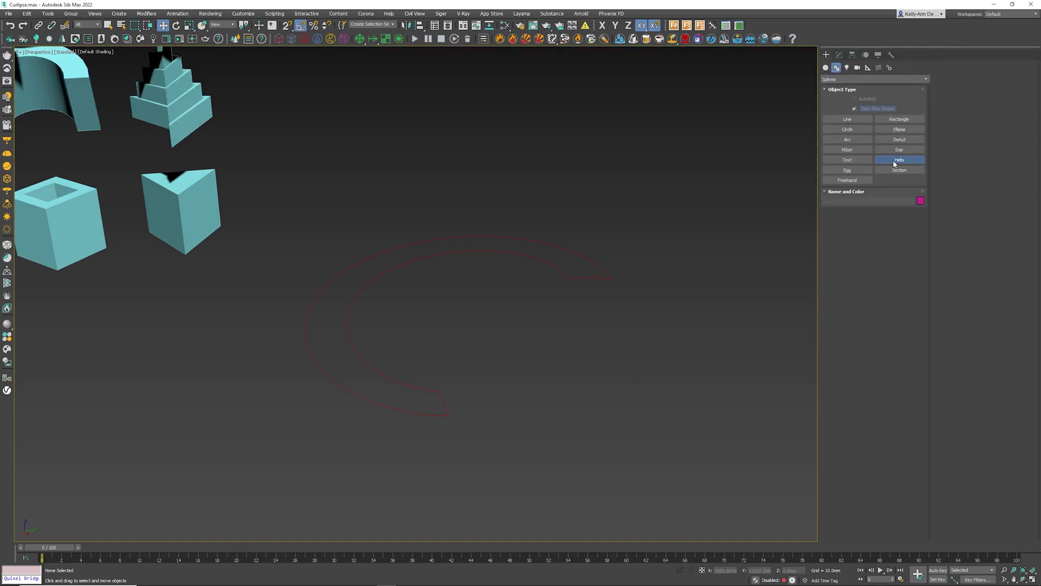
pyautogui.moveTo(587, 298); pyautogui.dragTo(481, 334, button='middle')
pyautogui.moveTo(520, 309); pyautogui.dragTo(558, 353)
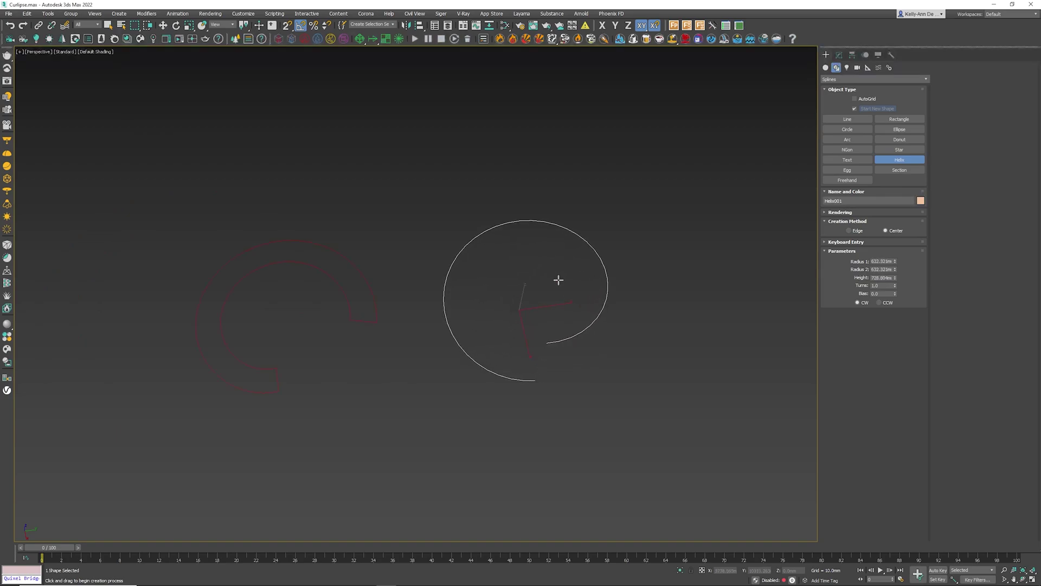
pyautogui.click(535, 275)
pyautogui.click(566, 311)
pyautogui.rightClick(568, 317)
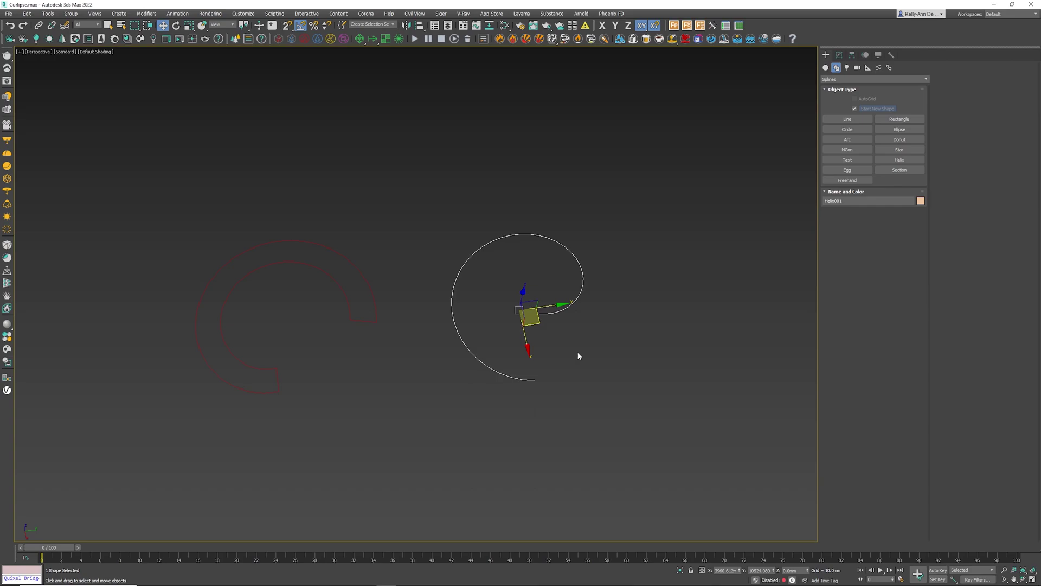
# Reduce the helix's turns to about 0.83.
pyautogui.keyDown('alt'); pyautogui.moveTo(578, 356); pyautogui.dragTo(600, 323, button='middle'); pyautogui.keyUp('alt')
pyautogui.click(838, 54)
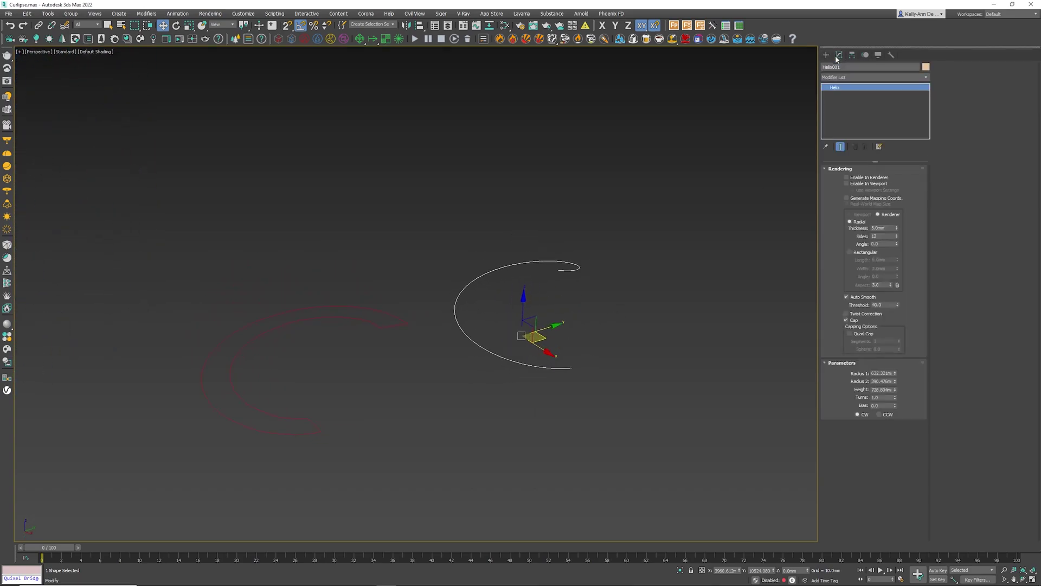
pyautogui.keyDown('alt'); pyautogui.moveTo(482, 265); pyautogui.dragTo(516, 244, button='middle'); pyautogui.keyUp('alt')
pyautogui.moveTo(895, 397); pyautogui.dragTo(896, 398)
pyautogui.keyDown('alt'); pyautogui.moveTo(602, 391); pyautogui.dragTo(663, 365, button='middle'); pyautogui.keyUp('alt')
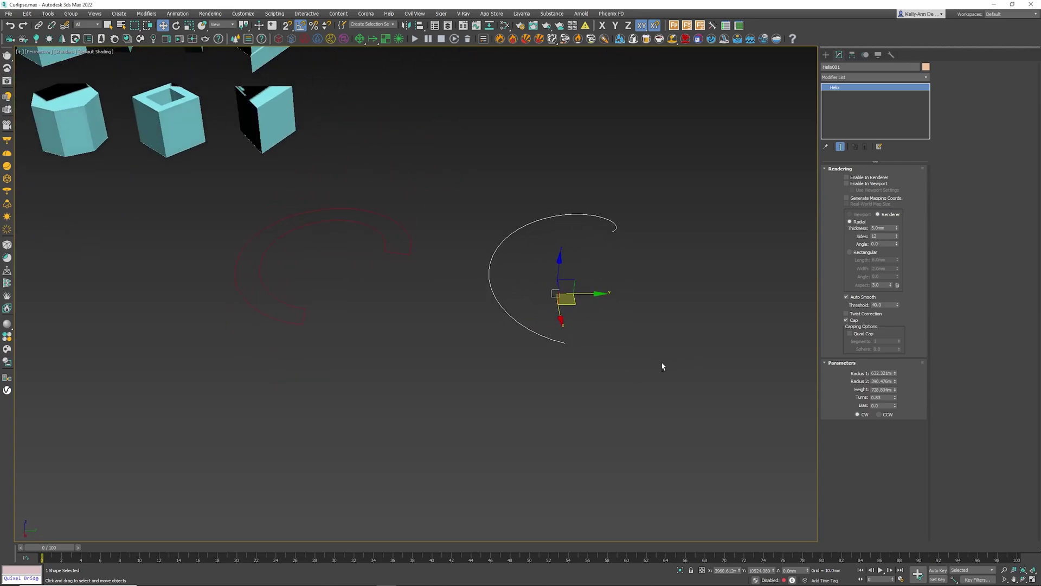
pyautogui.click(390, 249)
pyautogui.click(501, 245)
pyautogui.click(855, 77)
pyautogui.press('e')
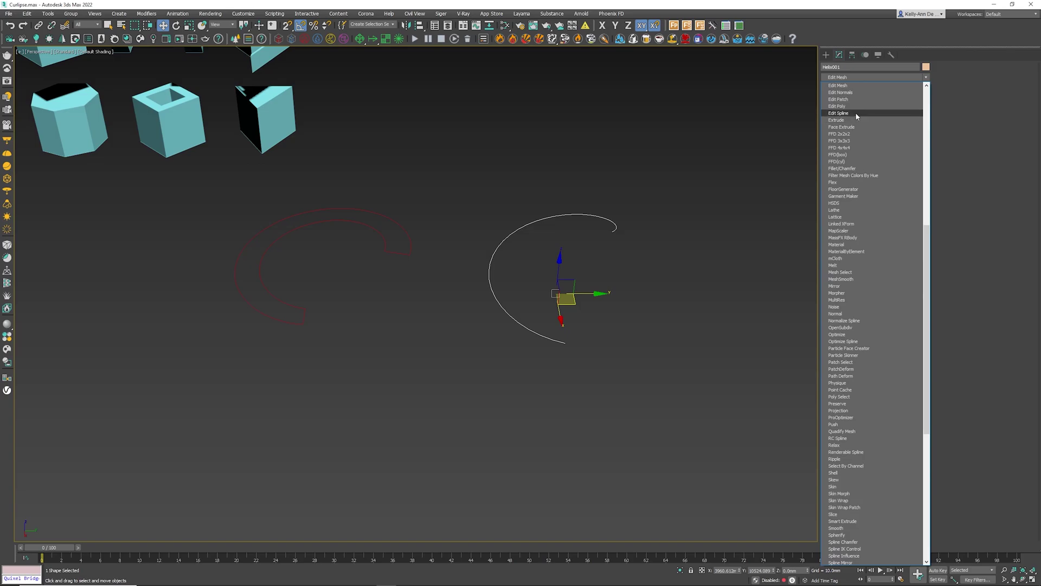
pyautogui.click(839, 113)
pyautogui.click(867, 148)
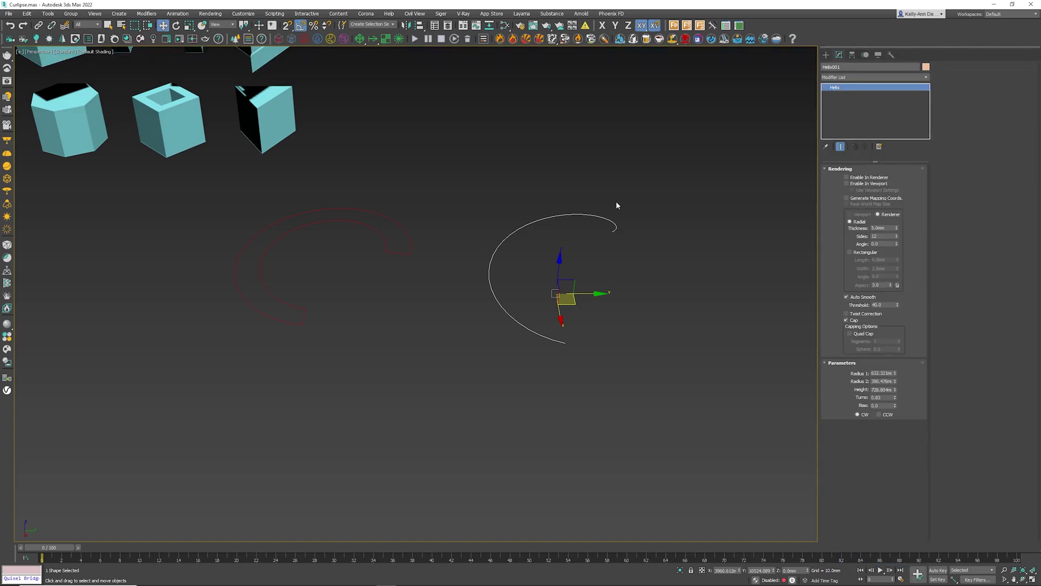
# Convert the helix to an editable spline and enter its Spline sub-object level.
pyautogui.rightClick(607, 211)
pyautogui.moveTo(672, 296)
pyautogui.click(708, 297)
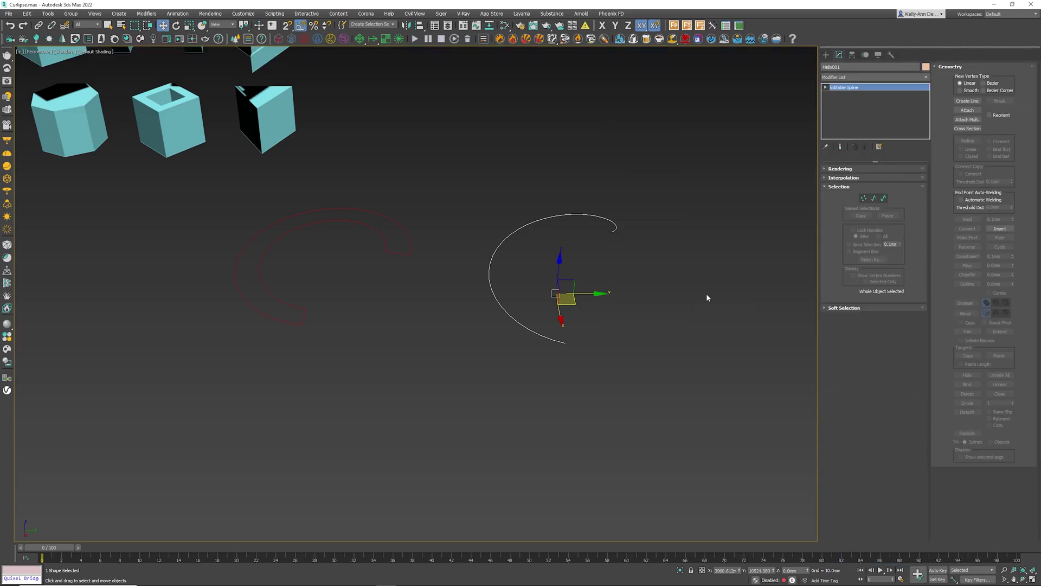
pyautogui.click(885, 199)
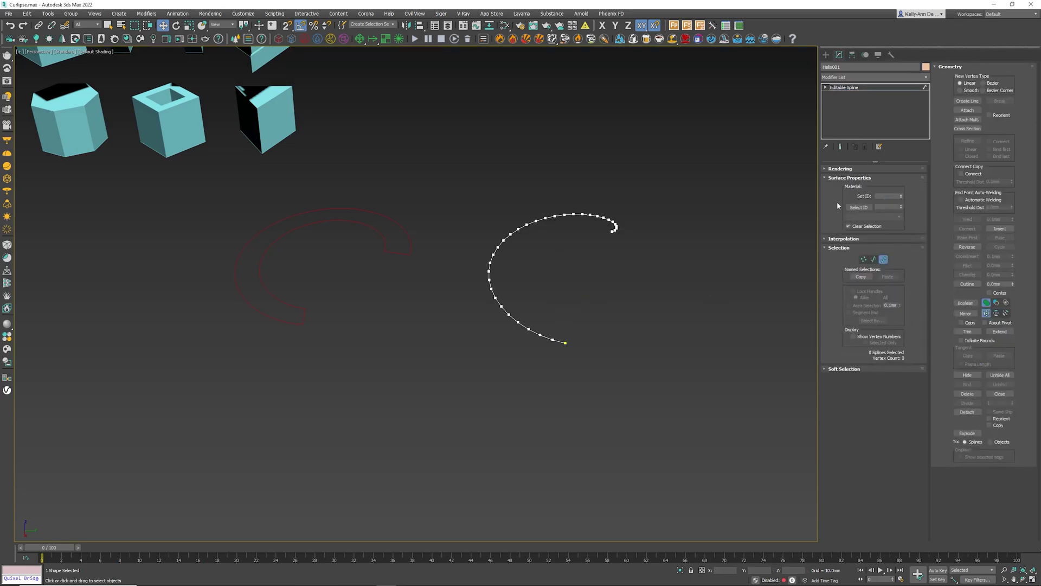
# Outline the helix spline freehand into a closed double-line band and leave the Spline sub-object level.
pyautogui.moveTo(666, 205); pyautogui.dragTo(593, 243)
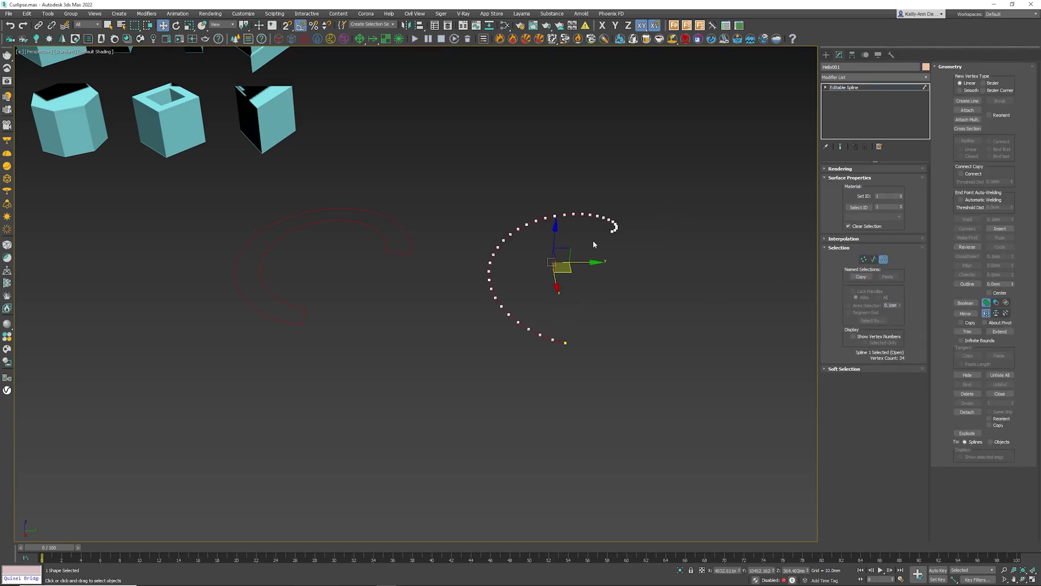
pyautogui.click(967, 284)
pyautogui.moveTo(582, 215); pyautogui.dragTo(581, 196)
pyautogui.keyDown('alt'); pyautogui.moveTo(573, 291); pyautogui.dragTo(611, 267, button='middle'); pyautogui.keyUp('alt')
pyautogui.click(883, 259)
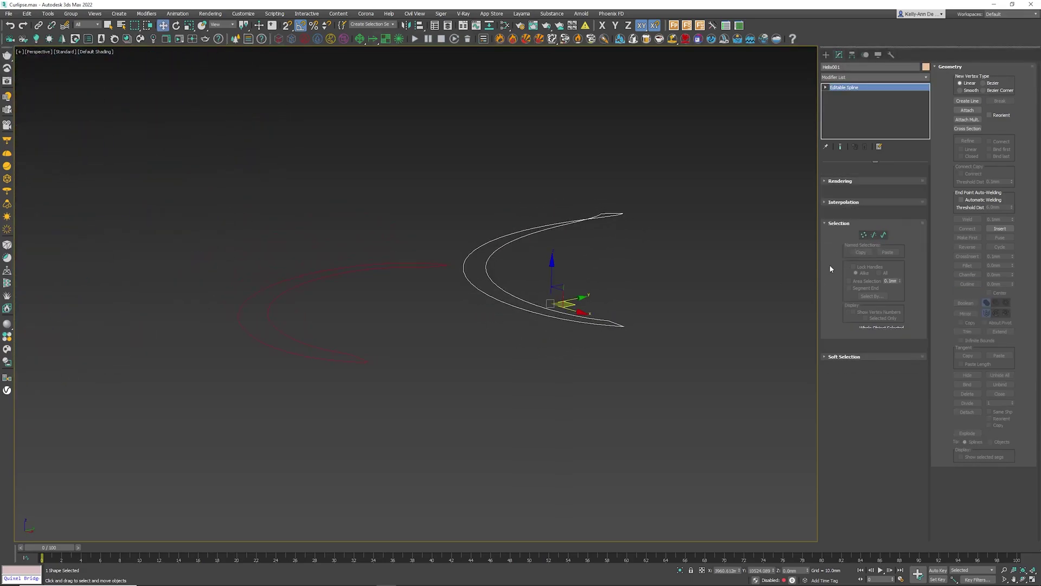
# Apply an Extrude modifier to the outlined helix.
pyautogui.keyDown('alt'); pyautogui.moveTo(691, 274); pyautogui.dragTo(658, 286, button='middle'); pyautogui.keyUp('alt')
pyautogui.click(632, 281)
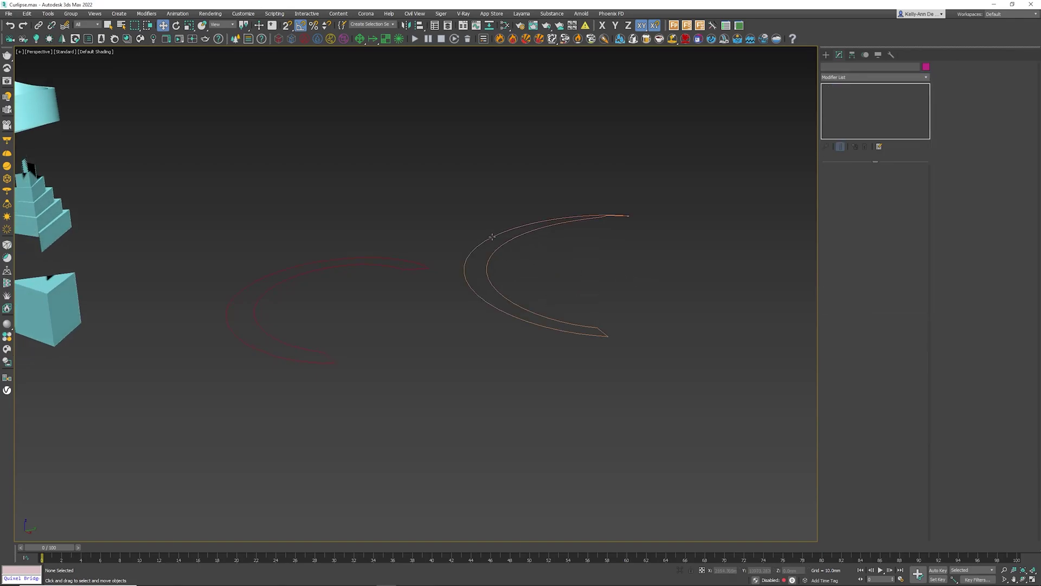
pyautogui.click(580, 218)
pyautogui.click(848, 78)
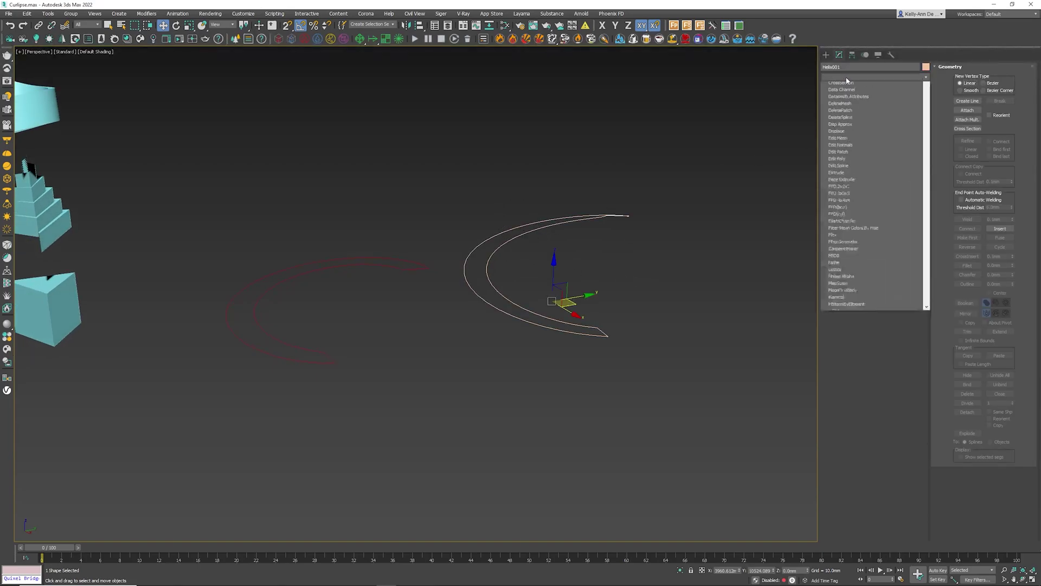
pyautogui.click(844, 119)
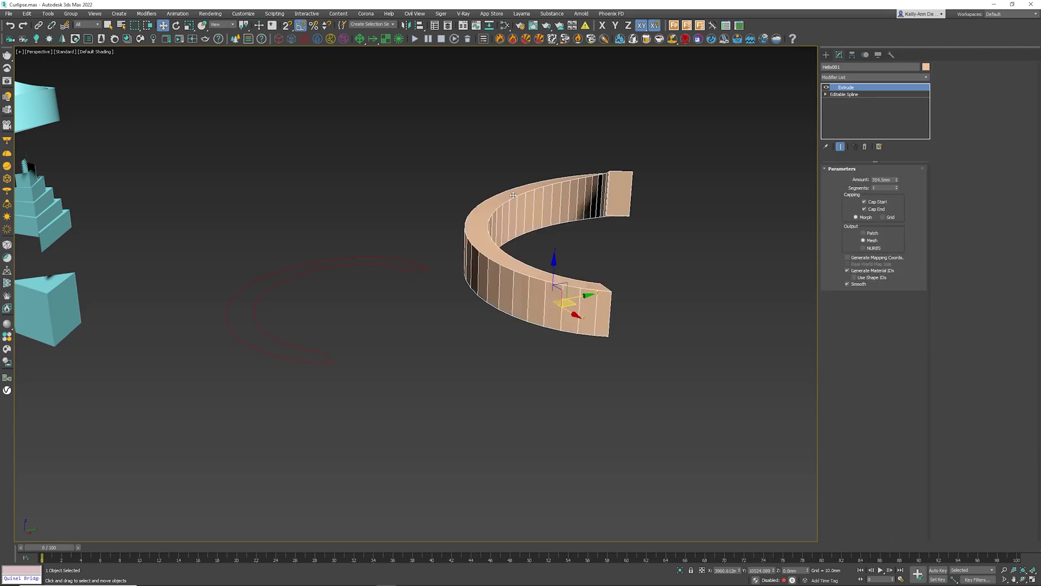
# Apply an Extrude modifier to the Curlipse shape as well.
pyautogui.click(361, 265)
pyautogui.click(857, 77)
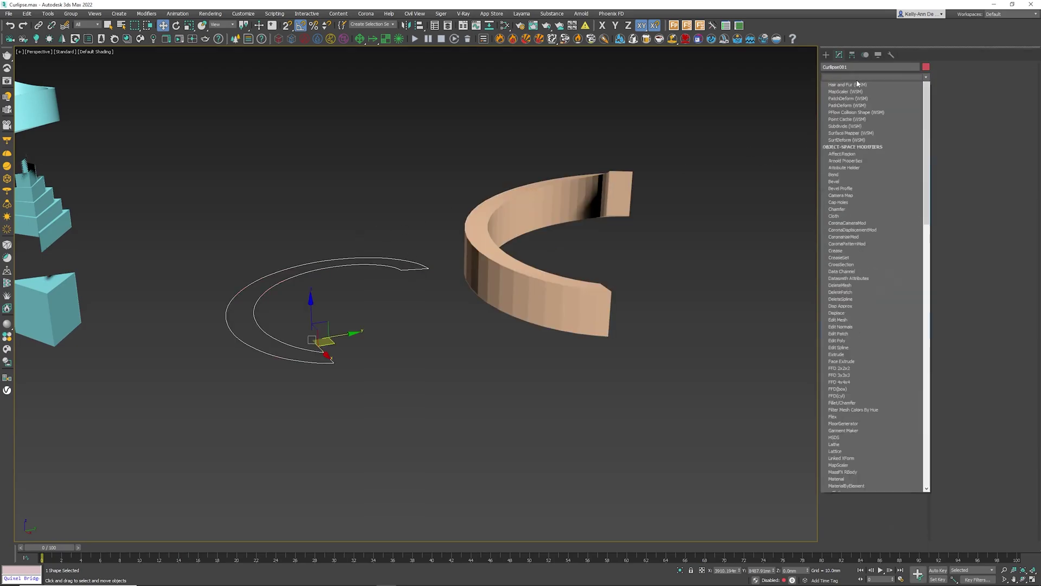
pyautogui.click(842, 119)
pyautogui.keyDown('alt'); pyautogui.moveTo(484, 273); pyautogui.dragTo(528, 302, button='middle'); pyautogui.keyUp('alt')
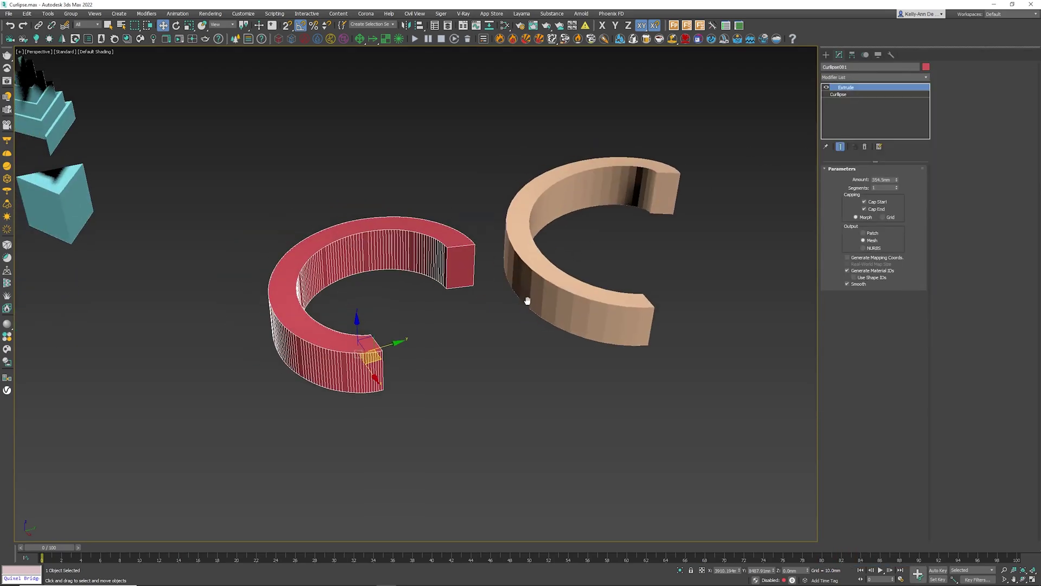
# Display edged faces and compare the wall segmentation of the extruded Curlipse and the extruded helix.
pyautogui.click(483, 279)
pyautogui.press('F4')
pyautogui.click(468, 274)
pyautogui.click(538, 277)
pyautogui.click(453, 272)
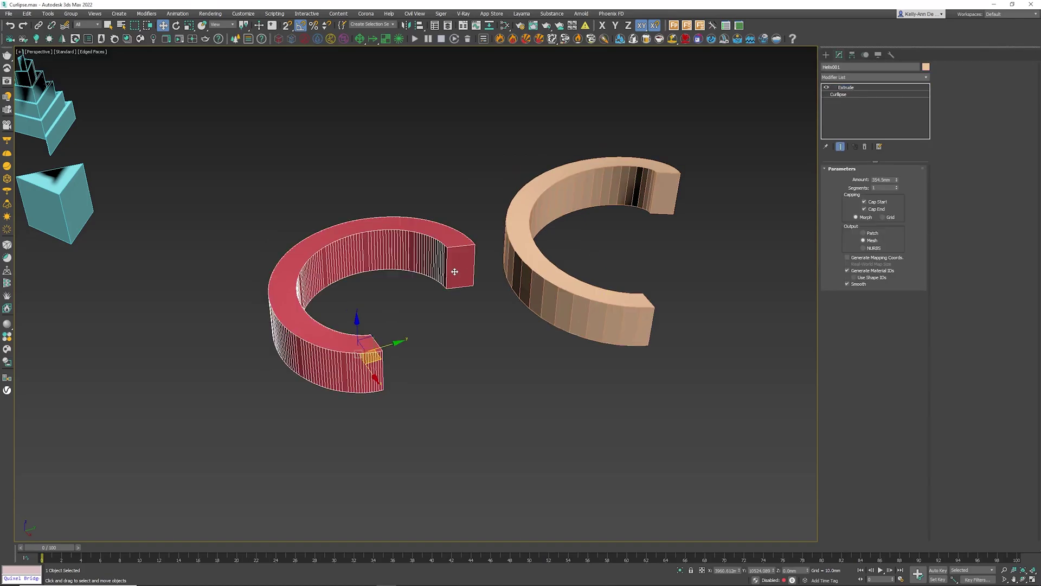
pyautogui.click(528, 270)
pyautogui.click(472, 263)
pyautogui.click(542, 270)
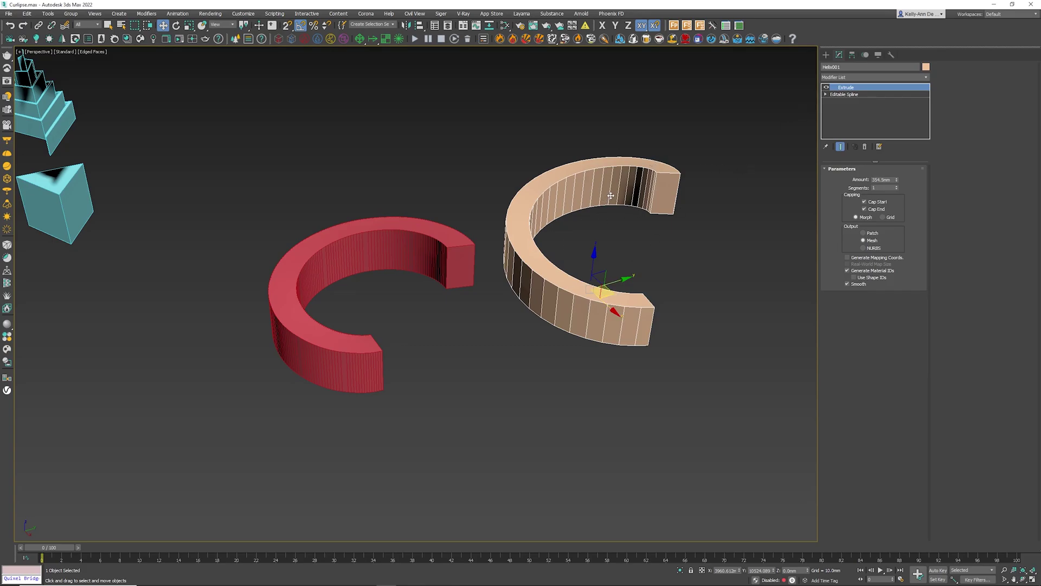
# Try to move a group of the helix's vertices below its Extrude modifier, with the end result shown.
pyautogui.click(826, 96)
pyautogui.click(837, 101)
pyautogui.keyDown('alt'); pyautogui.moveTo(648, 209); pyautogui.dragTo(602, 253, button='middle'); pyautogui.keyUp('alt')
pyautogui.click(840, 147)
pyautogui.moveTo(578, 252); pyautogui.dragTo(491, 320)
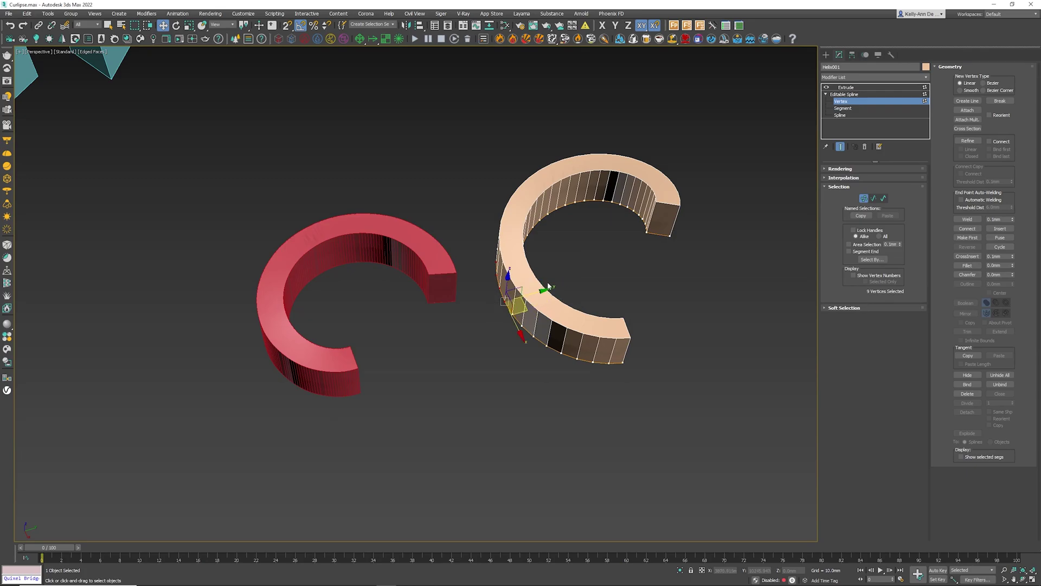
pyautogui.click(539, 294)
pyautogui.moveTo(538, 294)
pyautogui.mouseDown()
pyautogui.moveTo(516, 300)
pyautogui.moveTo(544, 293)
pyautogui.mouseUp()
pyautogui.rightClick(544, 293)
# Try editing the helix at the Segment level, undo the segment move, and leave the sub-object level.
pyautogui.press('2')
pyautogui.click(662, 235)
pyautogui.moveTo(675, 243); pyautogui.dragTo(680, 275)
pyautogui.hotkey('ctrl', 'z')
pyautogui.hotkey('ctrl', 'z')
pyautogui.keyDown('alt'); pyautogui.moveTo(564, 179); pyautogui.dragTo(617, 193, button='middle'); pyautogui.keyUp('alt')
pyautogui.moveTo(610, 191); pyautogui.dragTo(595, 186)
pyautogui.keyDown('alt'); pyautogui.moveTo(632, 235); pyautogui.dragTo(571, 181, button='middle'); pyautogui.keyUp('alt')
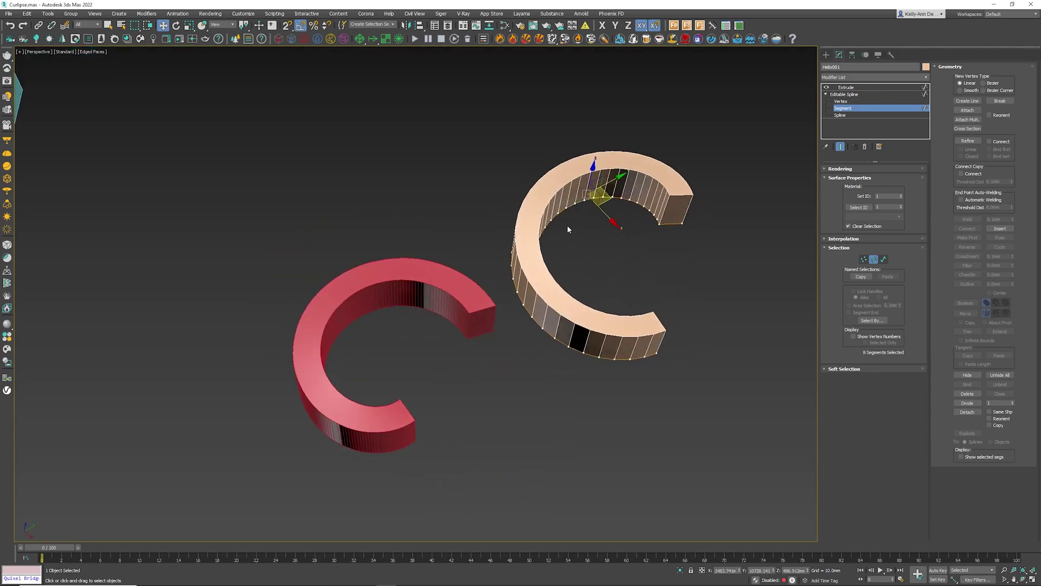
pyautogui.press('2')
# Insert an Edit Spline modifier between the Curlipse base shape and its Extrude modifier.
pyautogui.moveTo(451, 379); pyautogui.dragTo(521, 308, button='middle')
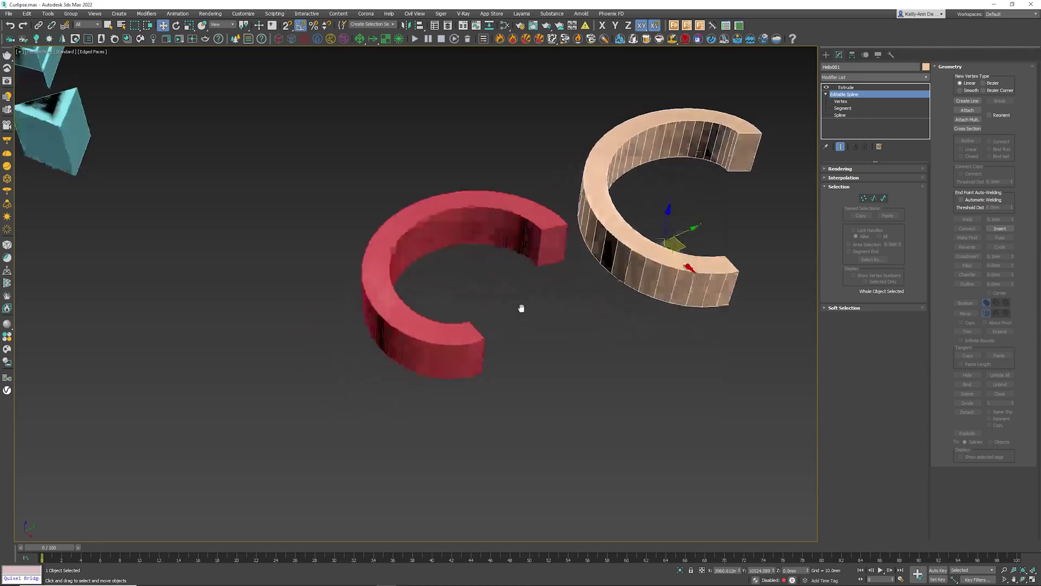
pyautogui.click(500, 233)
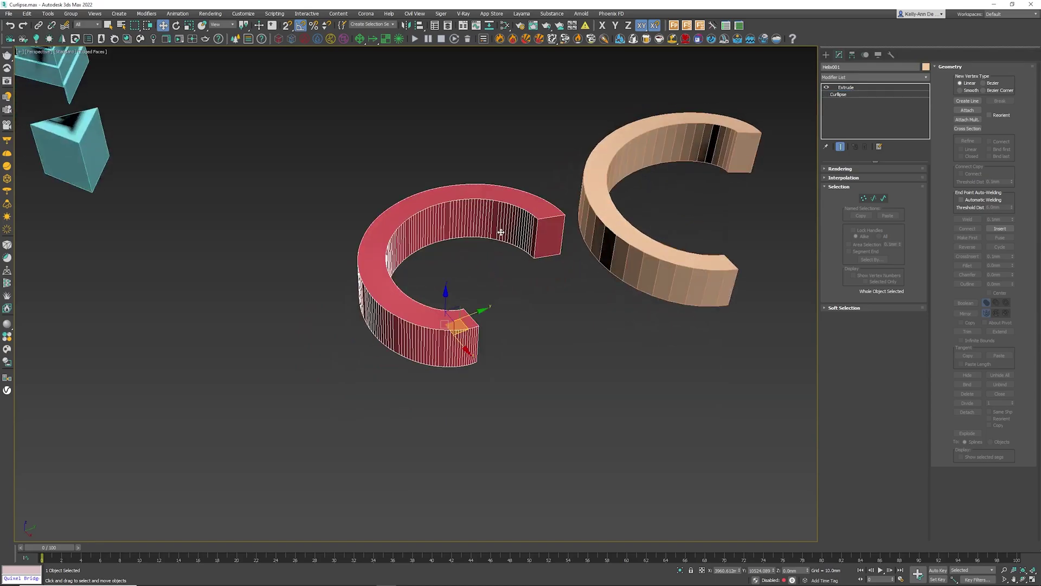
pyautogui.click(840, 95)
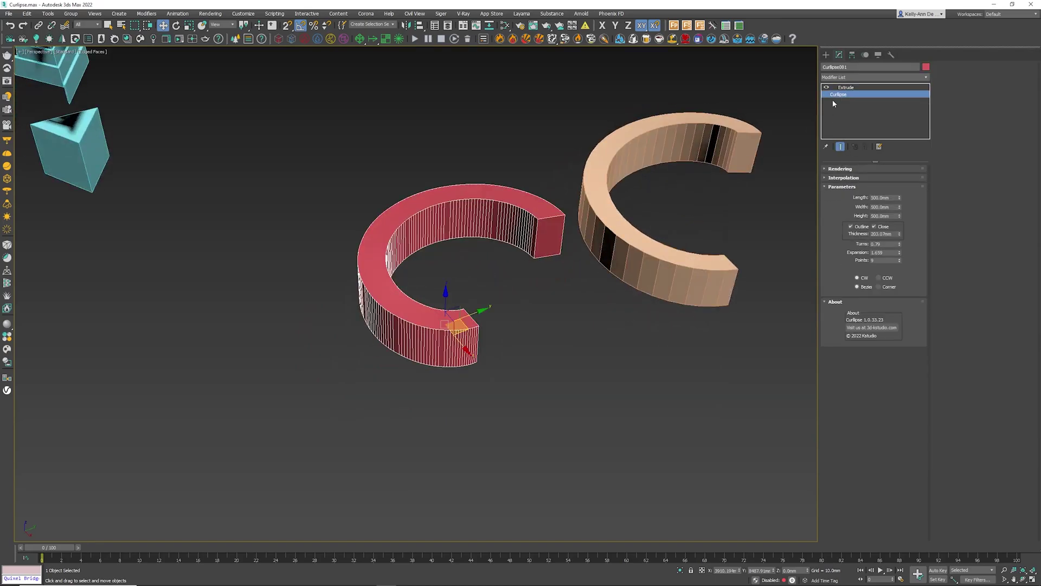
pyautogui.click(848, 78)
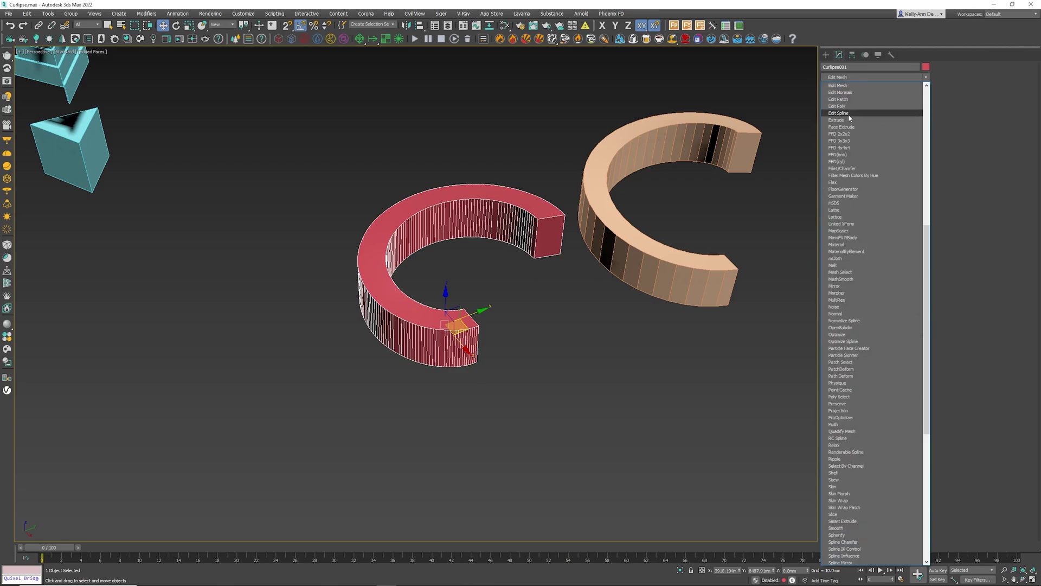
pyautogui.click(849, 114)
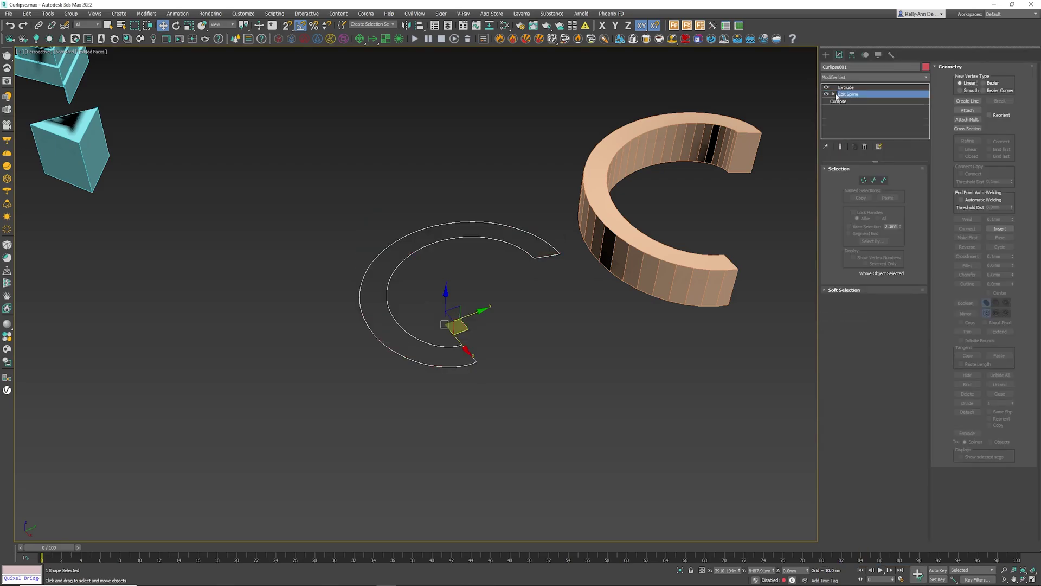
# Reshape the extruded Curlipse by moving several of its Edit Spline vertices with the end result shown.
pyautogui.click(833, 94)
pyautogui.click(846, 101)
pyautogui.click(840, 146)
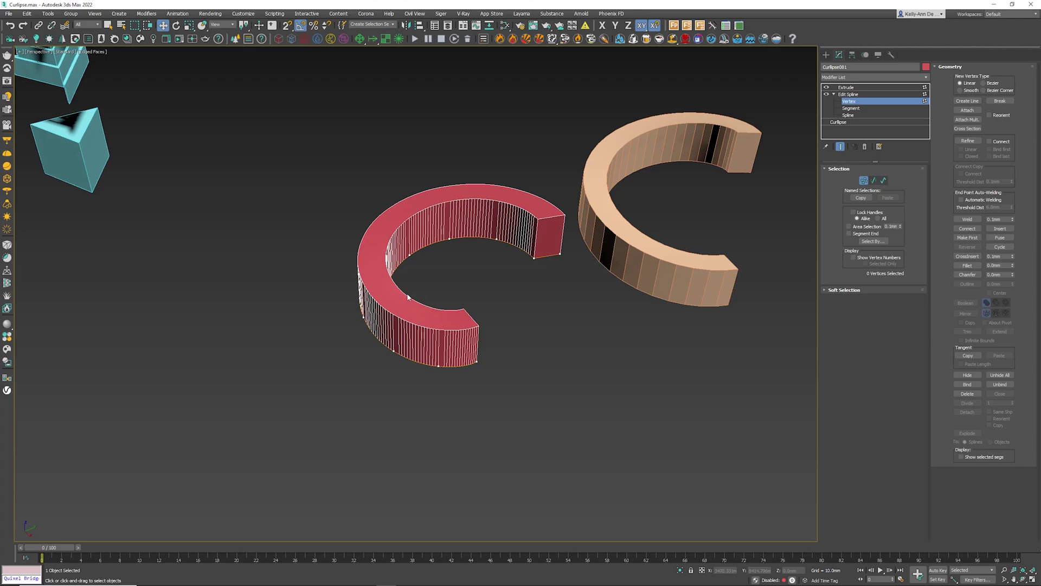
pyautogui.moveTo(406, 293); pyautogui.dragTo(379, 324)
pyautogui.keyDown('alt'); pyautogui.moveTo(421, 275); pyautogui.dragTo(425, 304, button='middle'); pyautogui.keyUp('alt')
pyautogui.moveTo(484, 269); pyautogui.dragTo(444, 183)
pyautogui.moveTo(482, 212); pyautogui.dragTo(465, 181)
pyautogui.moveTo(494, 382); pyautogui.dragTo(533, 299)
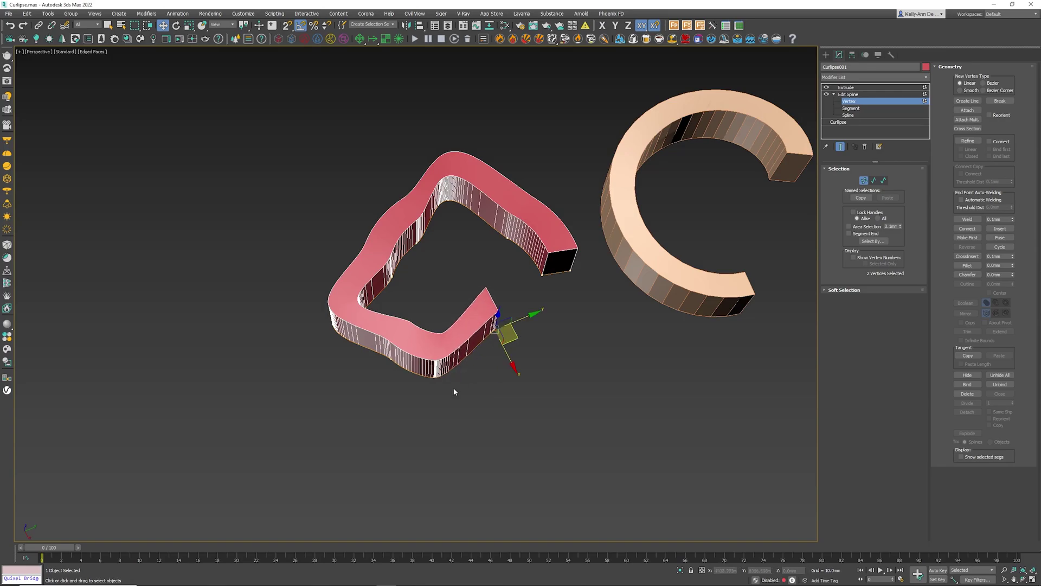
# Move the pair of vertices beside the Curlipse's front corner outward and clear the vertex selection.
pyautogui.click(393, 350)
pyautogui.moveTo(377, 380); pyautogui.dragTo(377, 380)
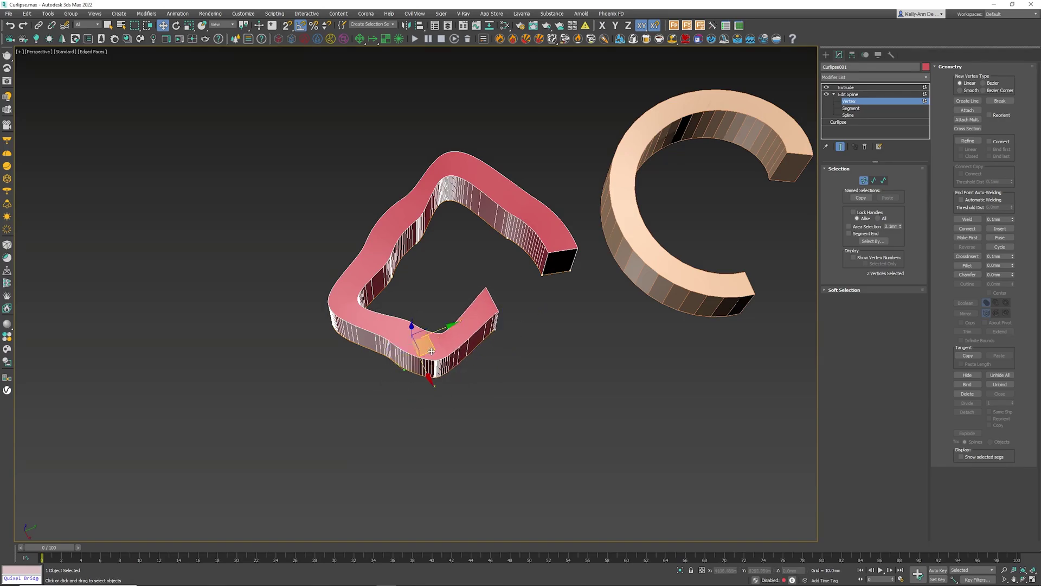
pyautogui.moveTo(421, 352); pyautogui.dragTo(390, 380)
pyautogui.click(519, 334)
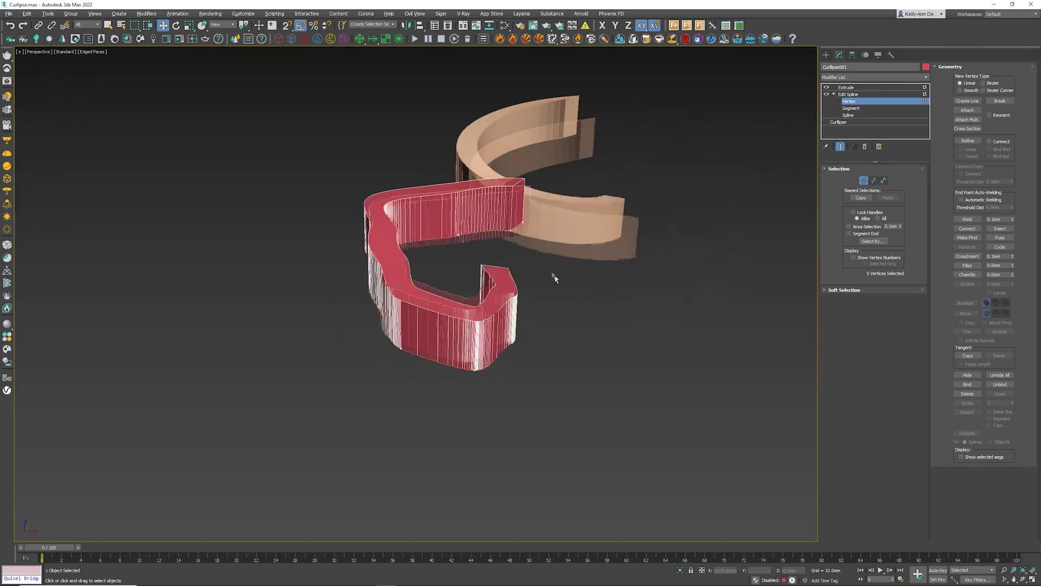